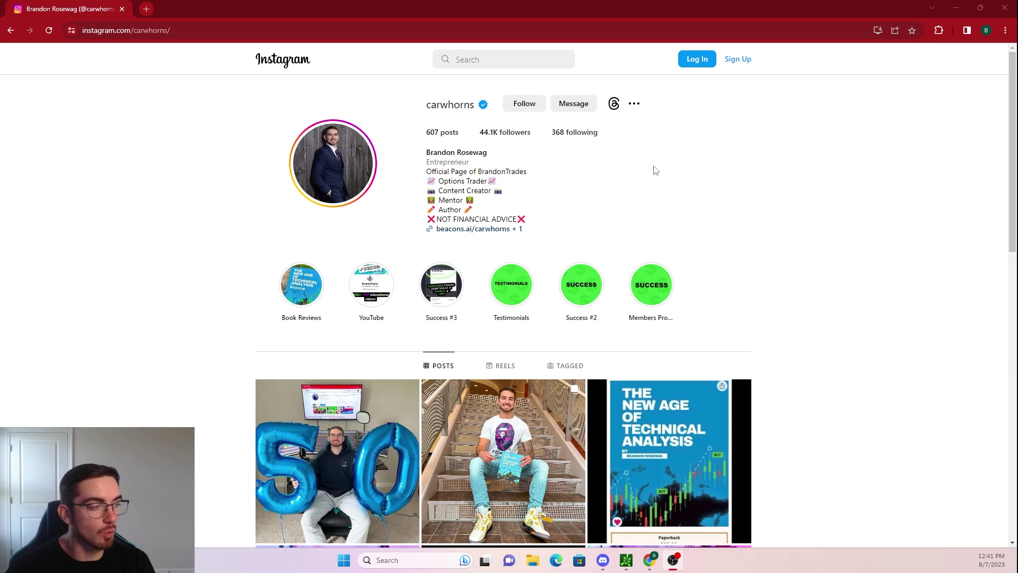
- Close the Chrome window on the Instagram profile to reveal the thinkorswim CRWD chart
scroll(629, 204, down, 8)
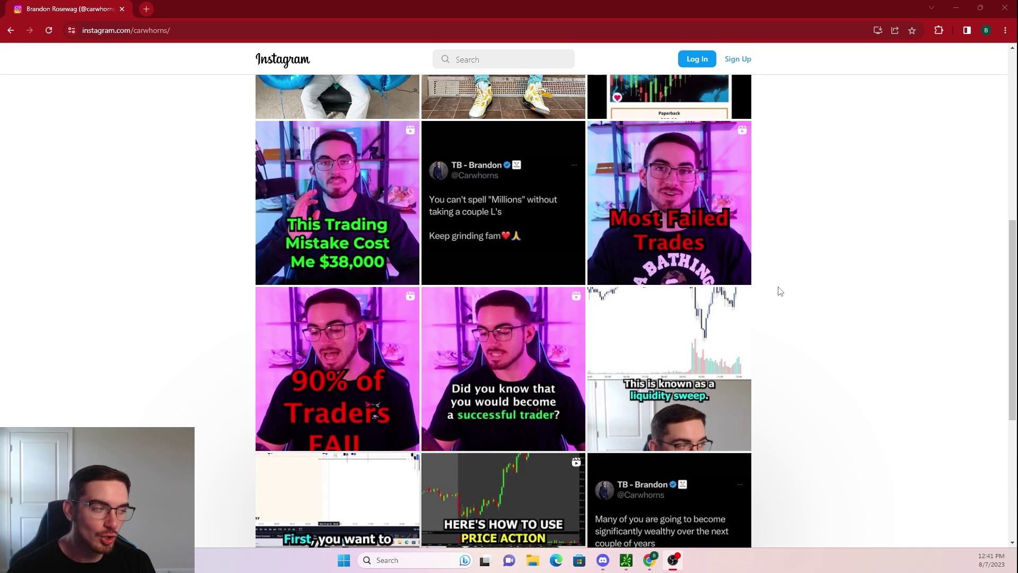
scroll(779, 291, up, 8)
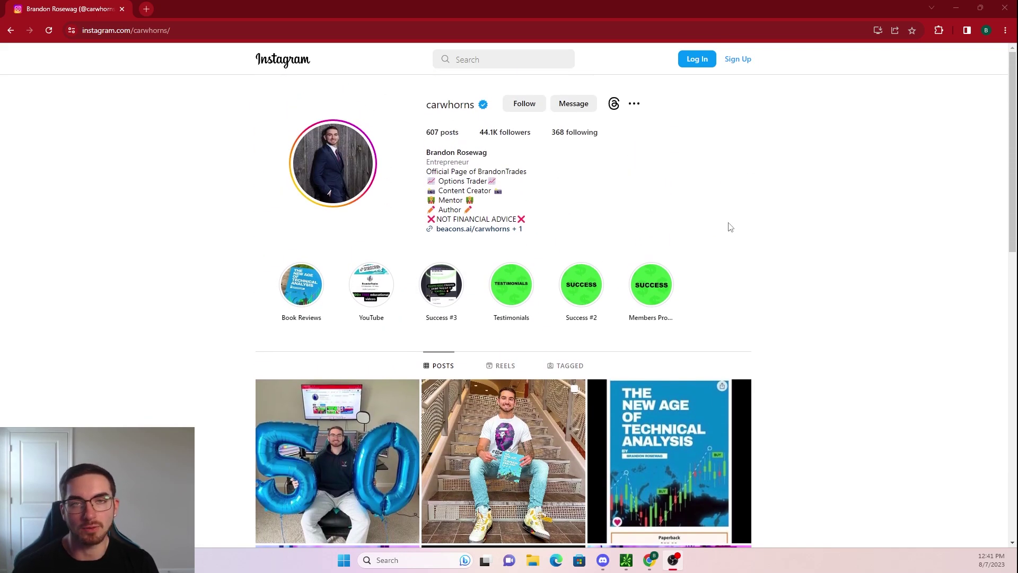
key(ctrl+w)
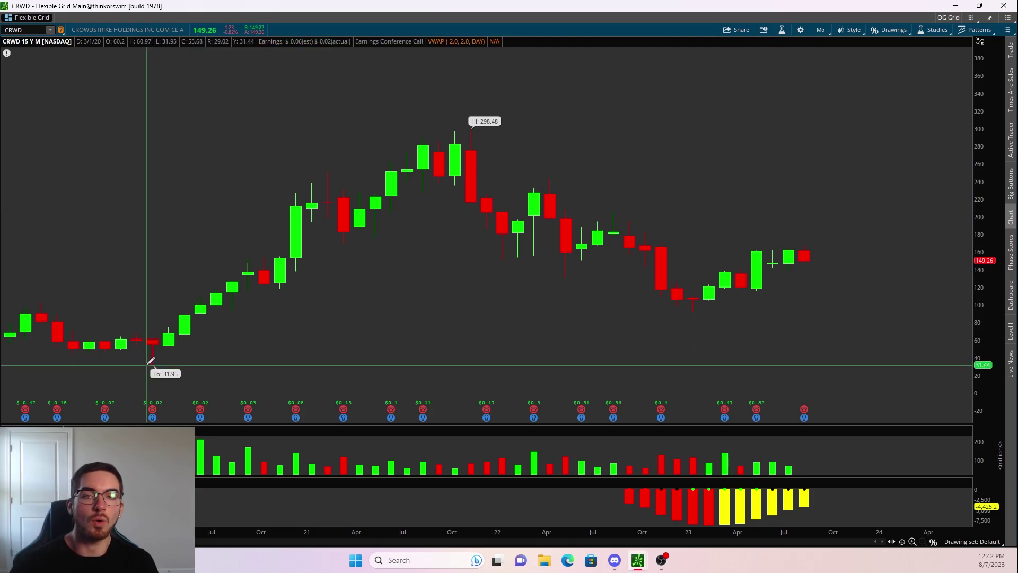
mouse_move(151, 360)
mouse_down()
mouse_move(466, 313)
mouse_move(530, 134)
mouse_move(943, 272)
mouse_move(554, 39)
mouse_up()
key(Escape)
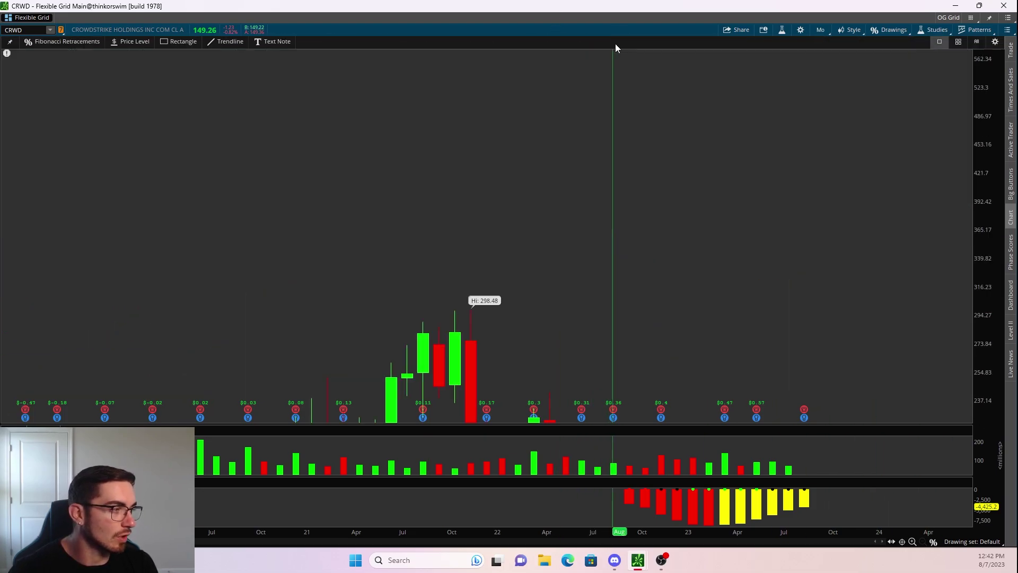
- Draw a rising cyan trendline zigzag across the left-side CRWD upswings
click(933, 542)
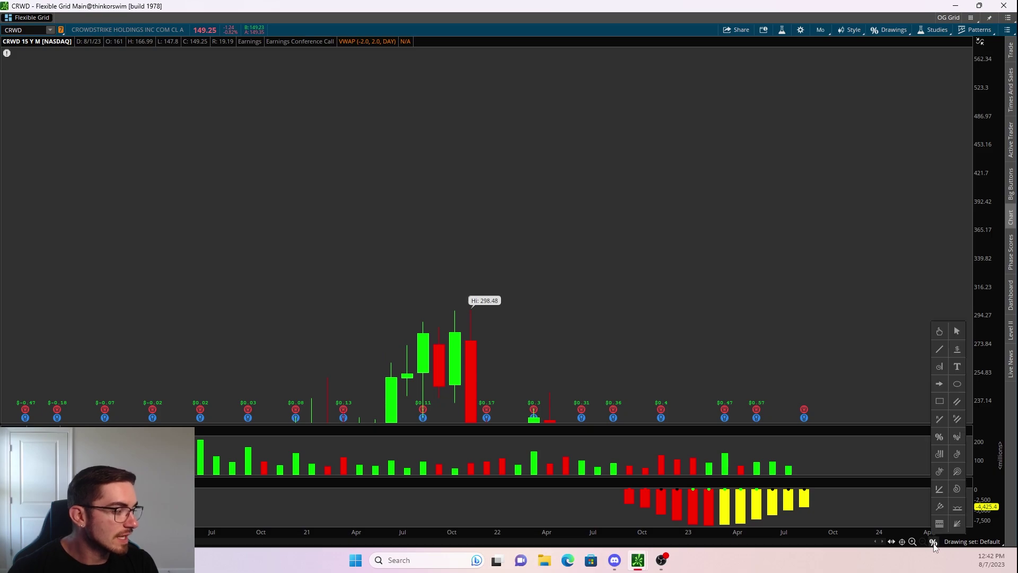
click(939, 349)
click(124, 245)
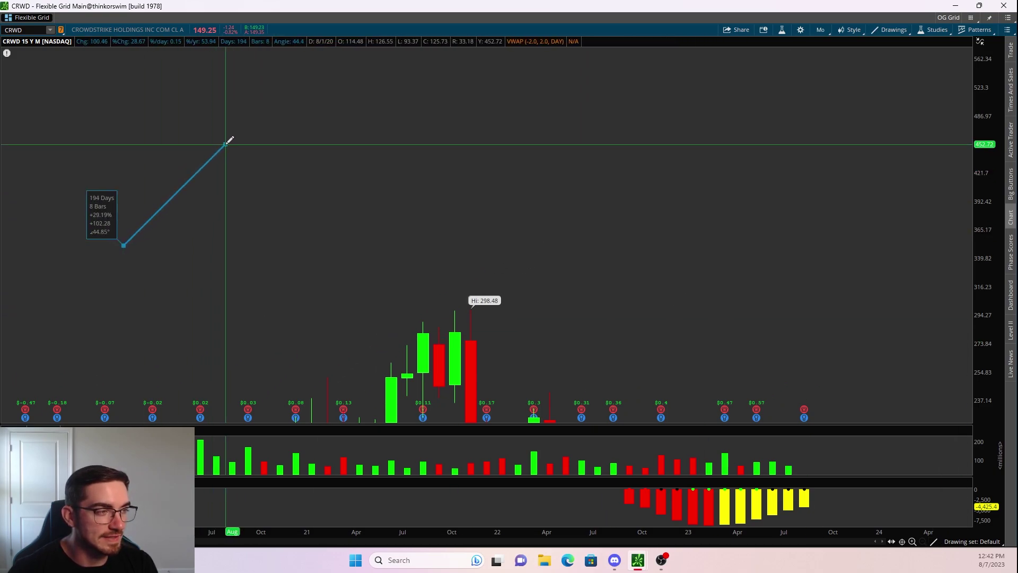
click(226, 143)
click(249, 202)
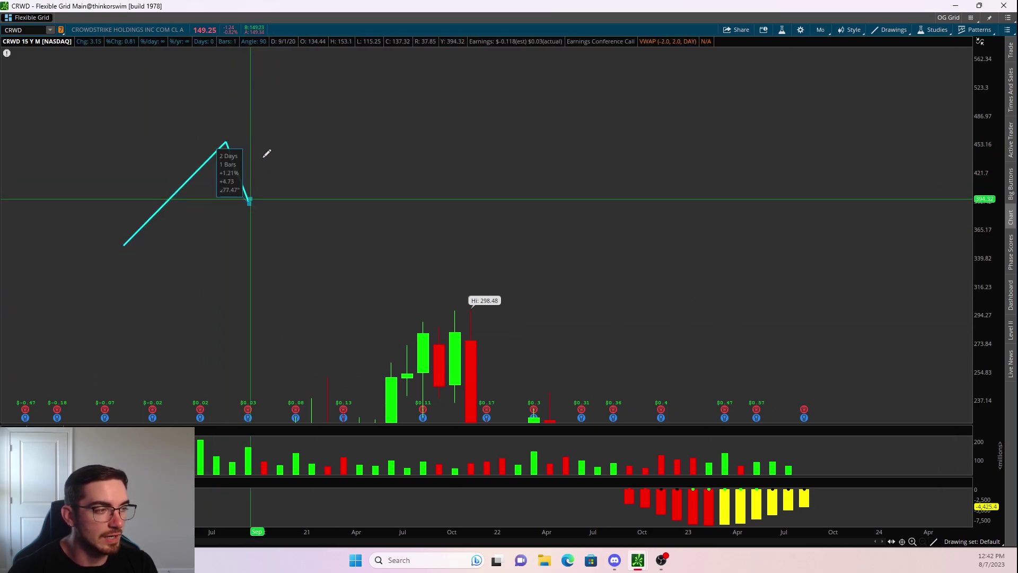
click(308, 94)
click(328, 152)
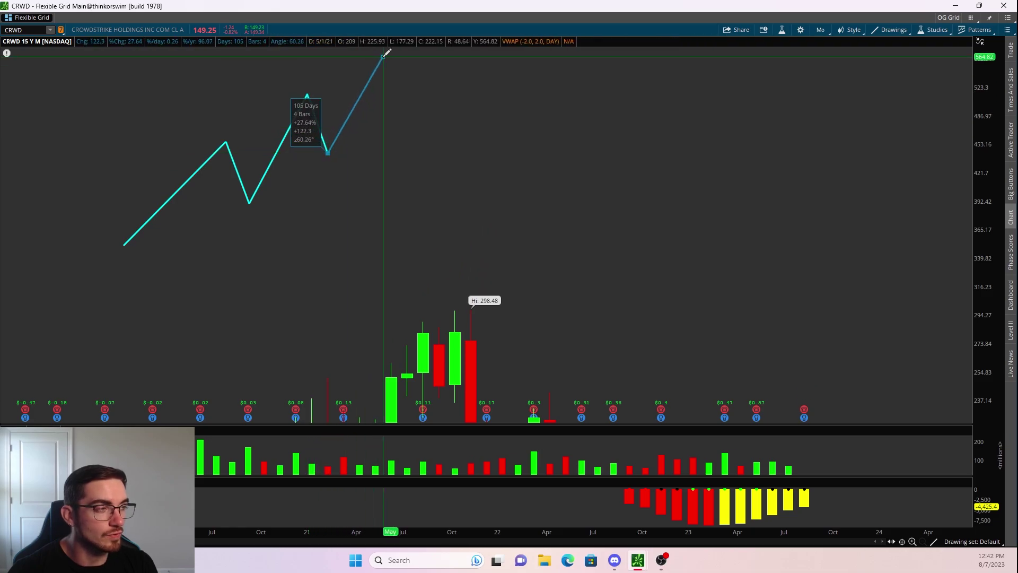
click(383, 57)
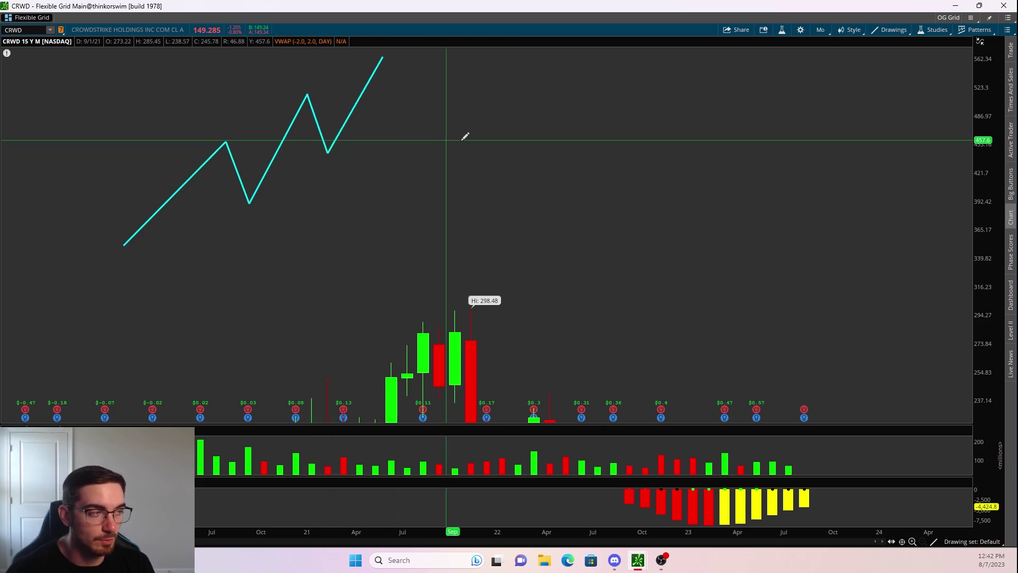
- Draw a falling cyan trendline zigzag across the right-side CRWD decline
click(539, 81)
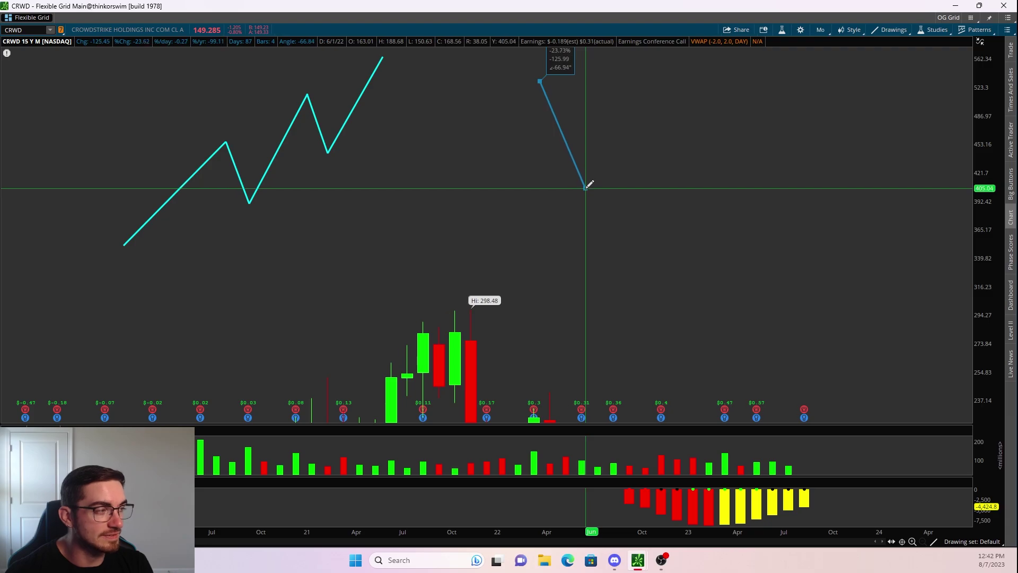
click(585, 188)
click(624, 125)
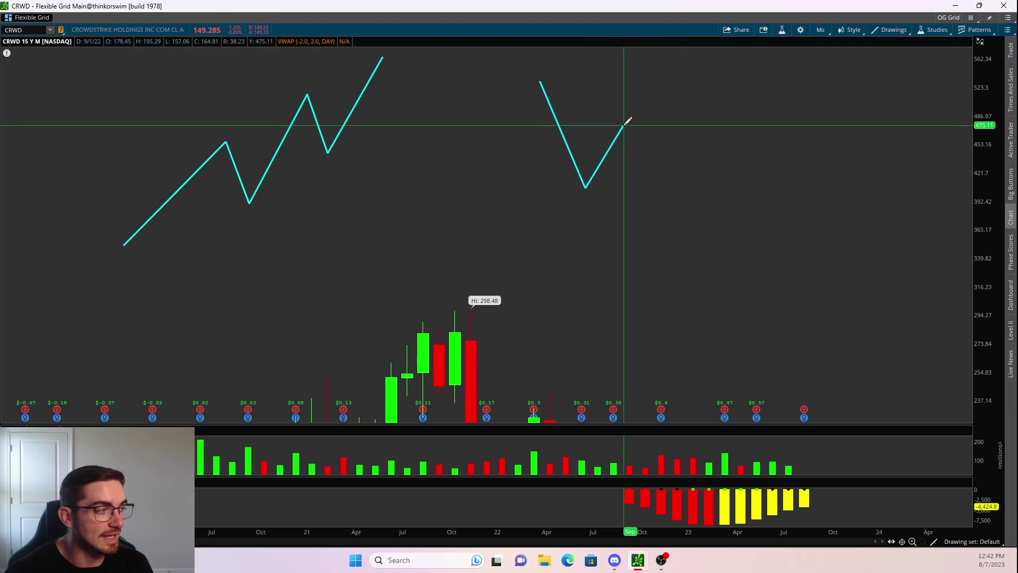
click(667, 229)
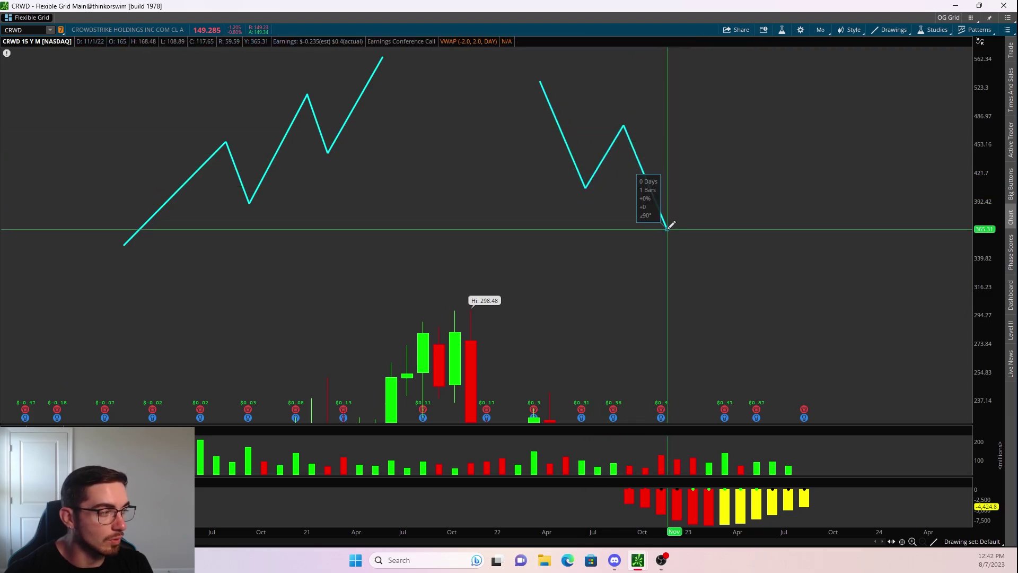
click(692, 163)
click(732, 256)
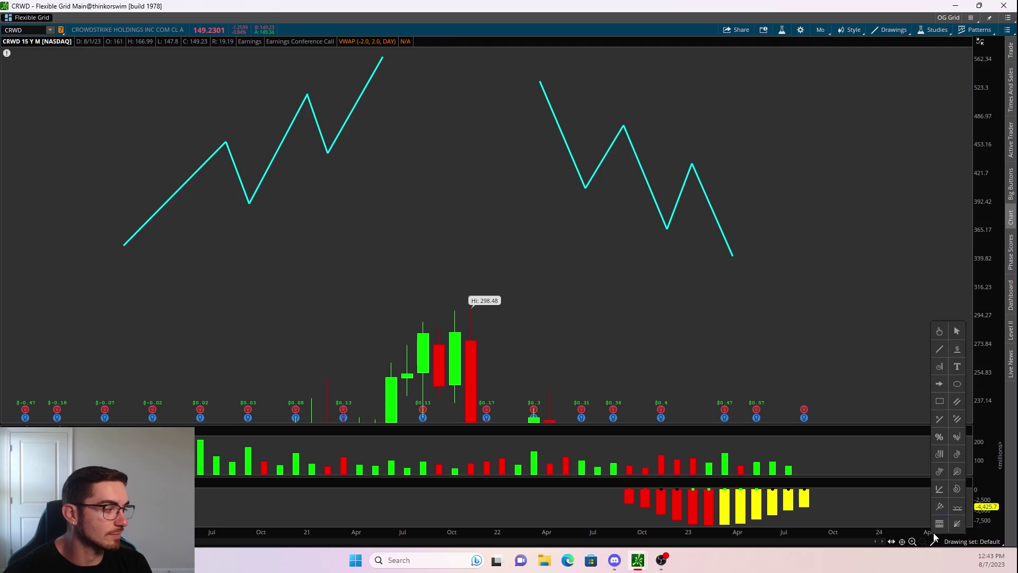
click(938, 436)
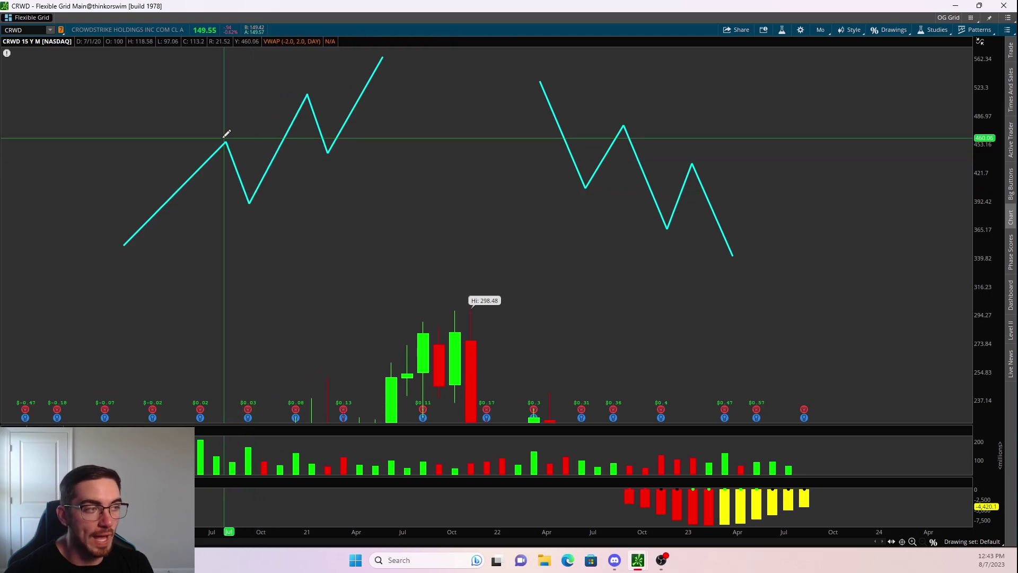
- Draw a Fibonacci retracement from the zigzag's starting low to the first swing high
click(119, 245)
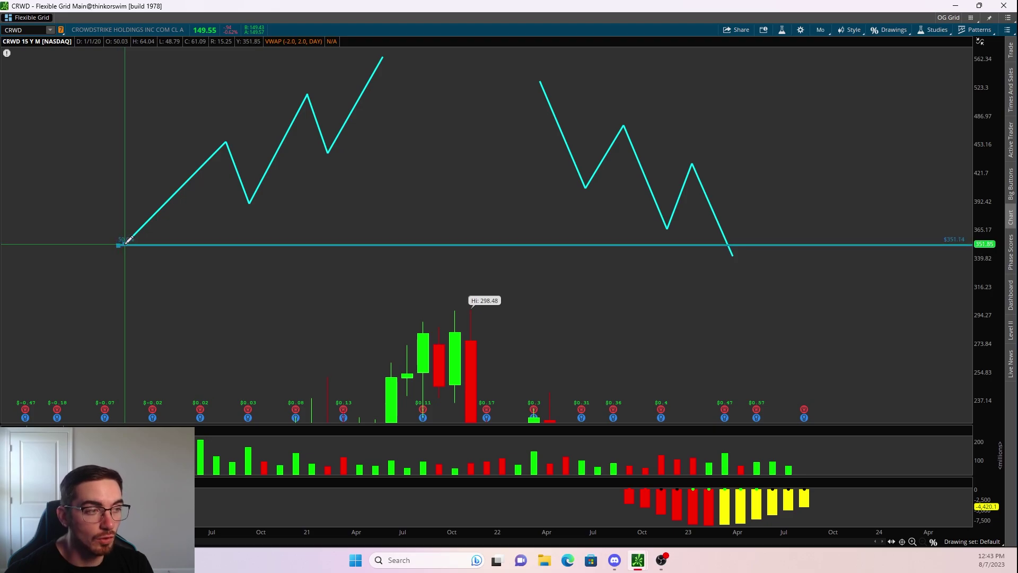
click(204, 140)
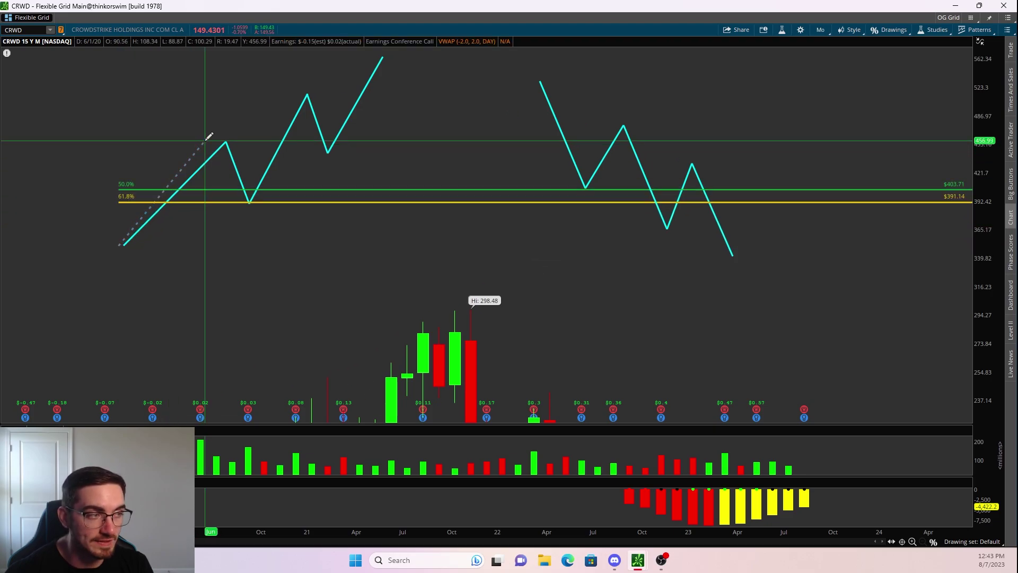
right_click(247, 202)
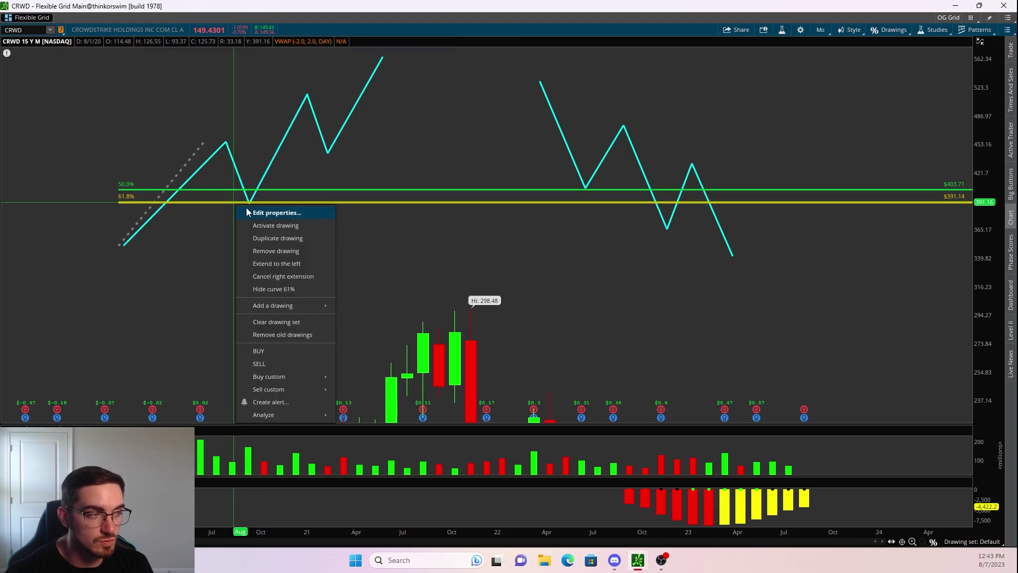
click(281, 212)
click(374, 303)
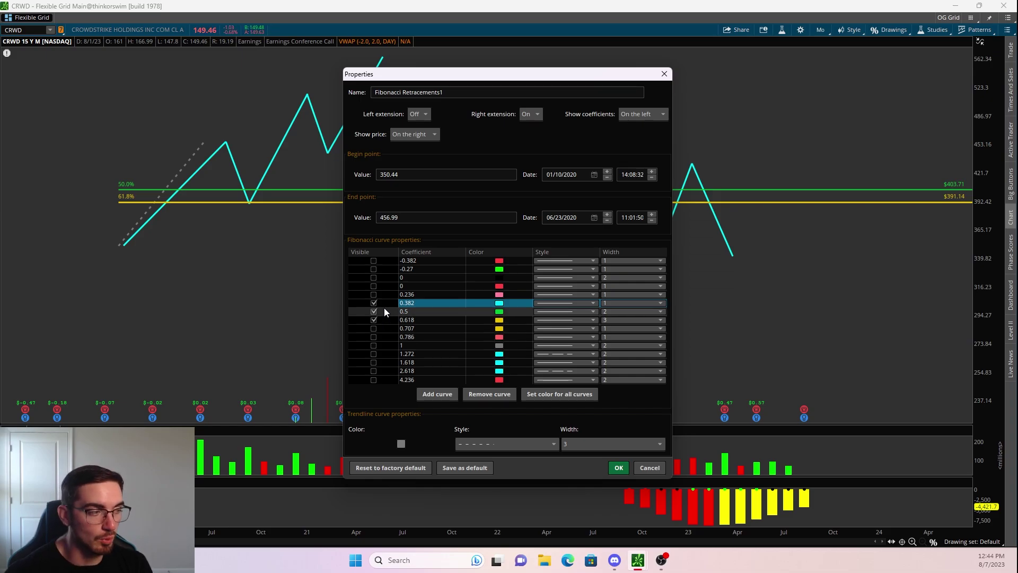
click(374, 302)
click(374, 319)
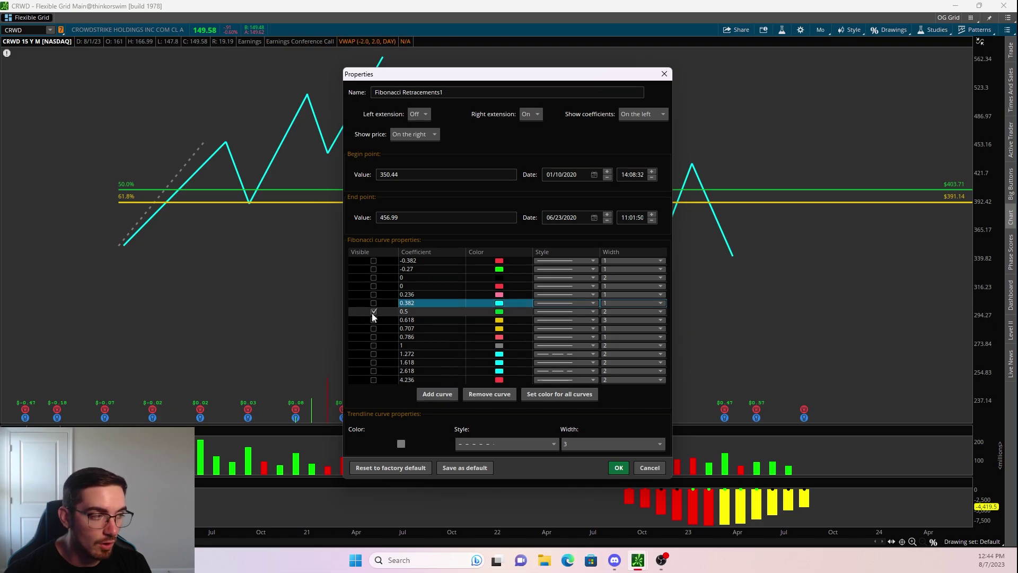
key(Return)
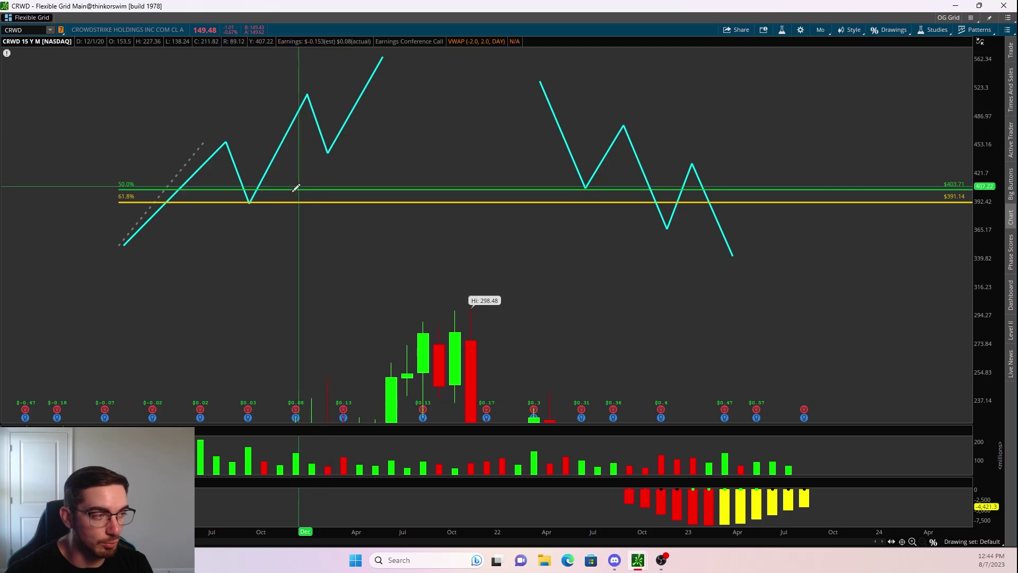
- Add a retracement over the second upswing, then remove both rising-swing retracements
drag(247, 201, 293, 90)
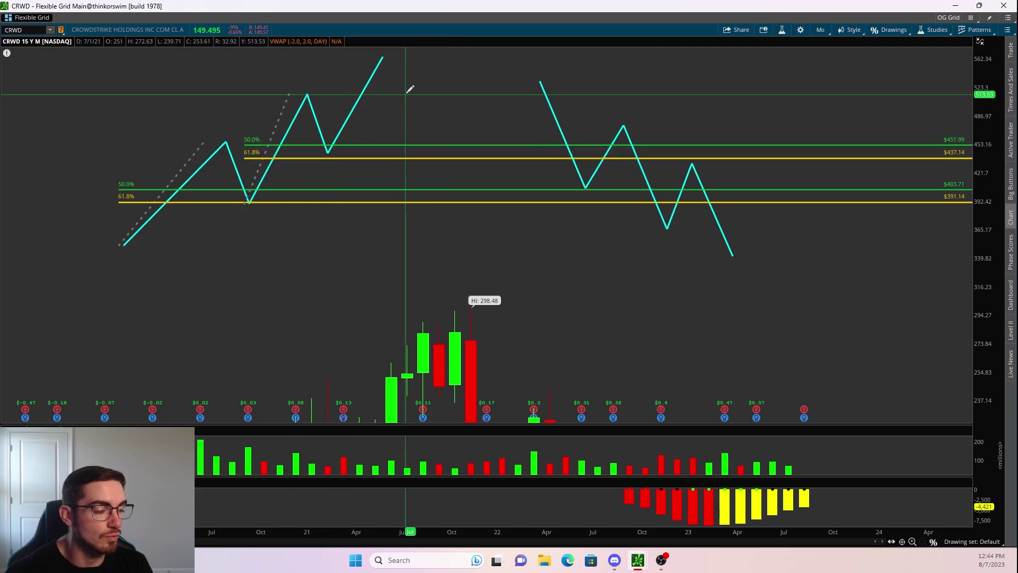
right_click(438, 146)
click(464, 193)
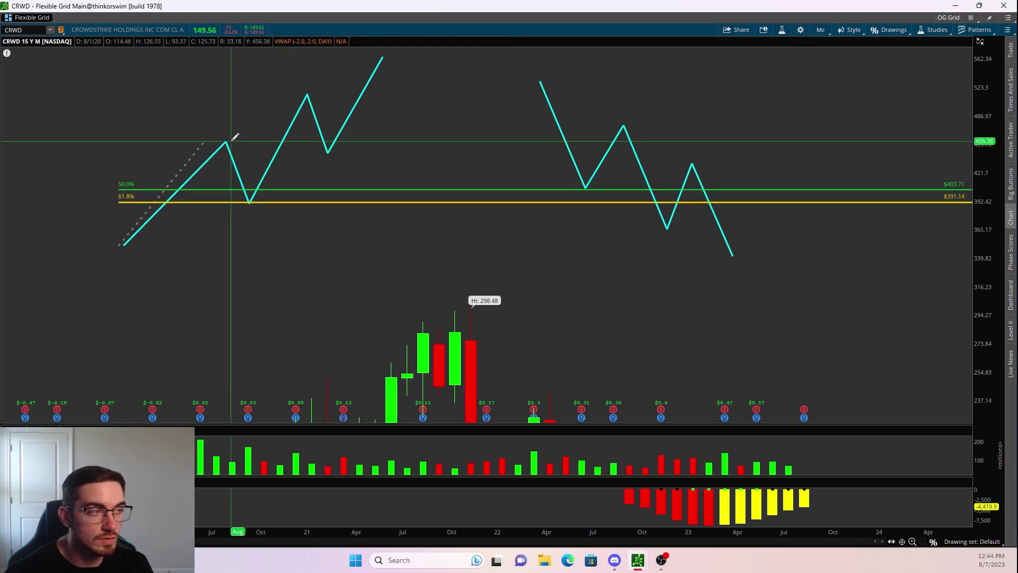
right_click(262, 200)
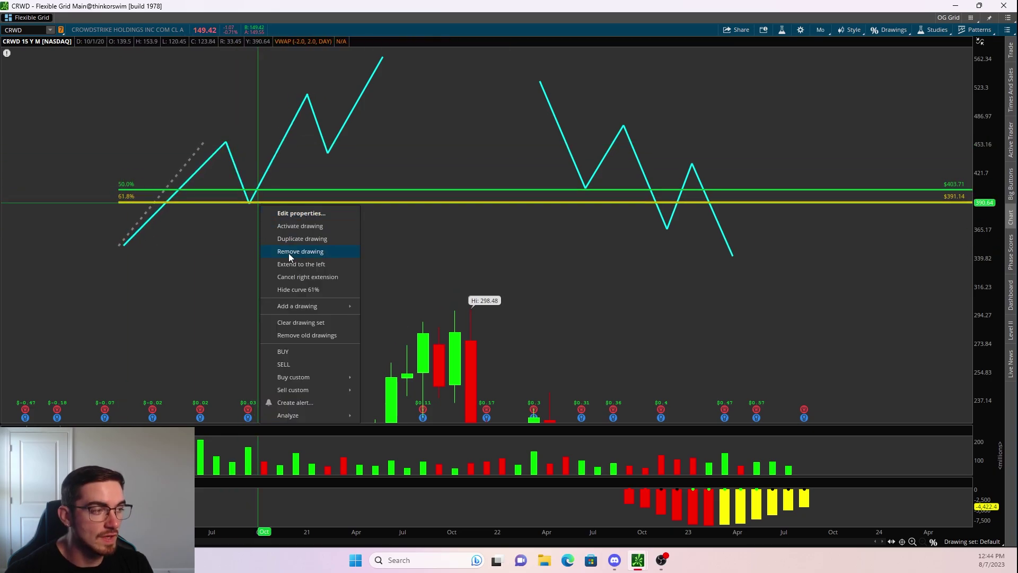
click(289, 251)
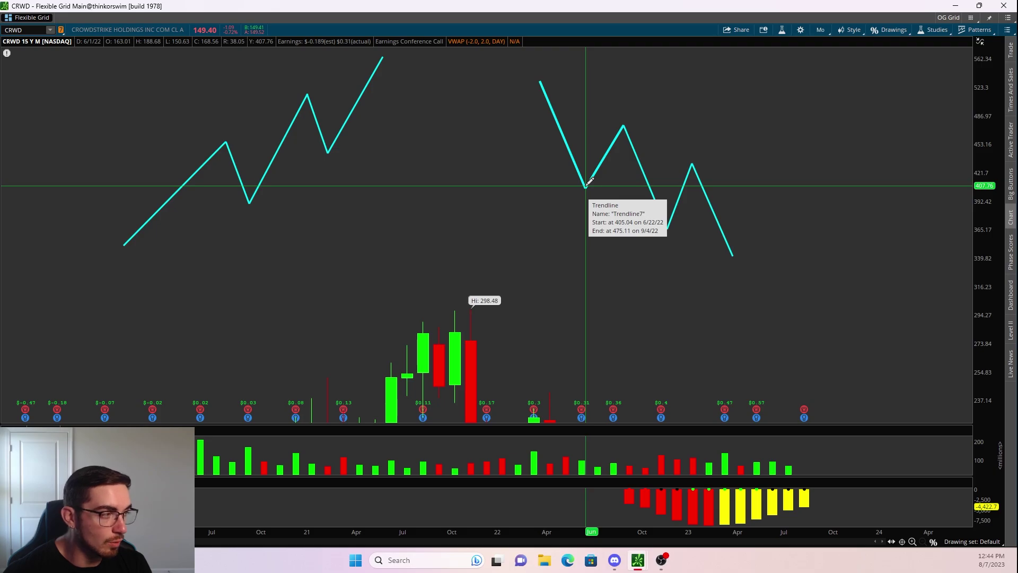
- Replace the first down-leg retracement with one from the bounce high to the next low
click(534, 80)
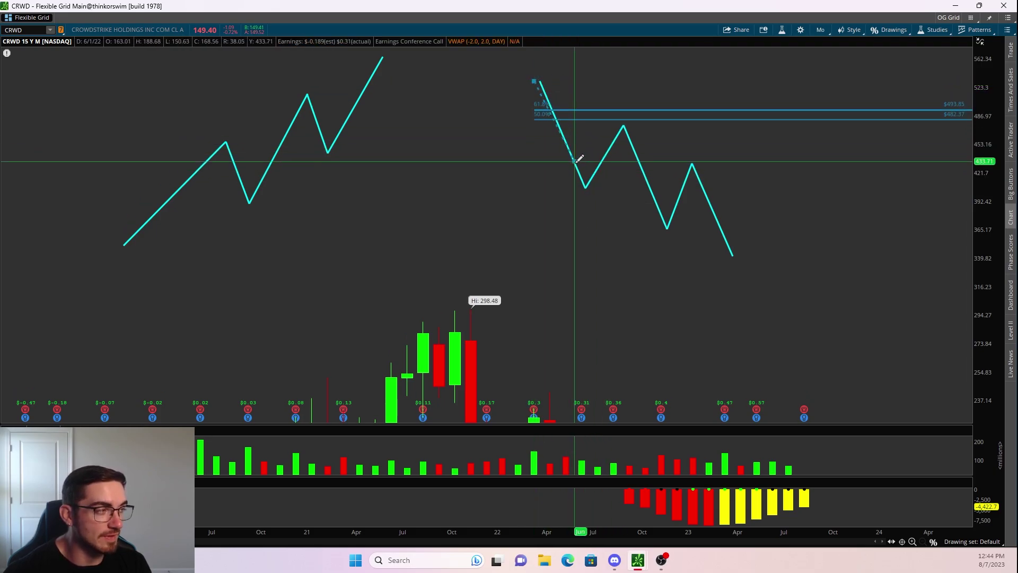
click(583, 187)
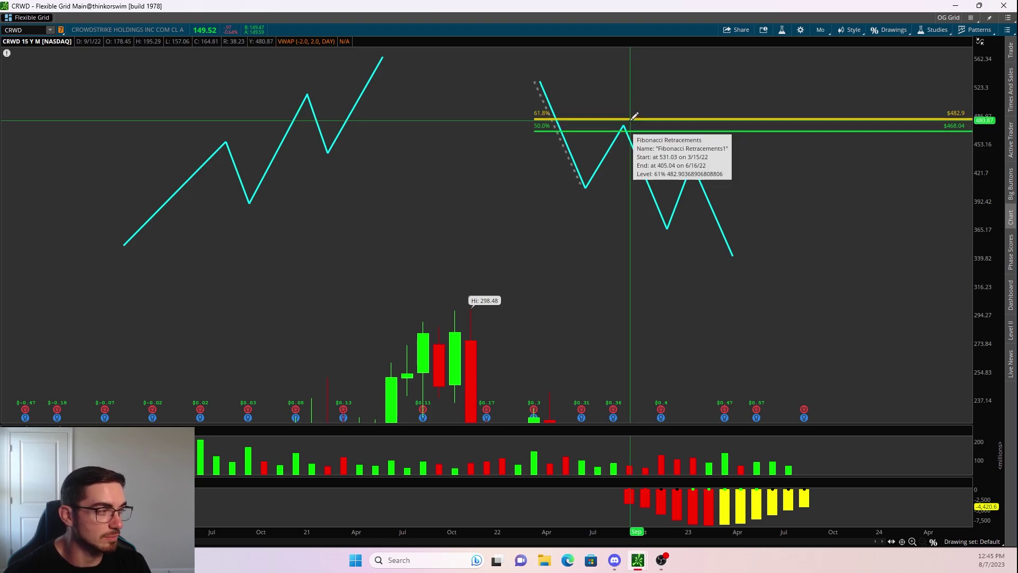
right_click(630, 120)
click(672, 169)
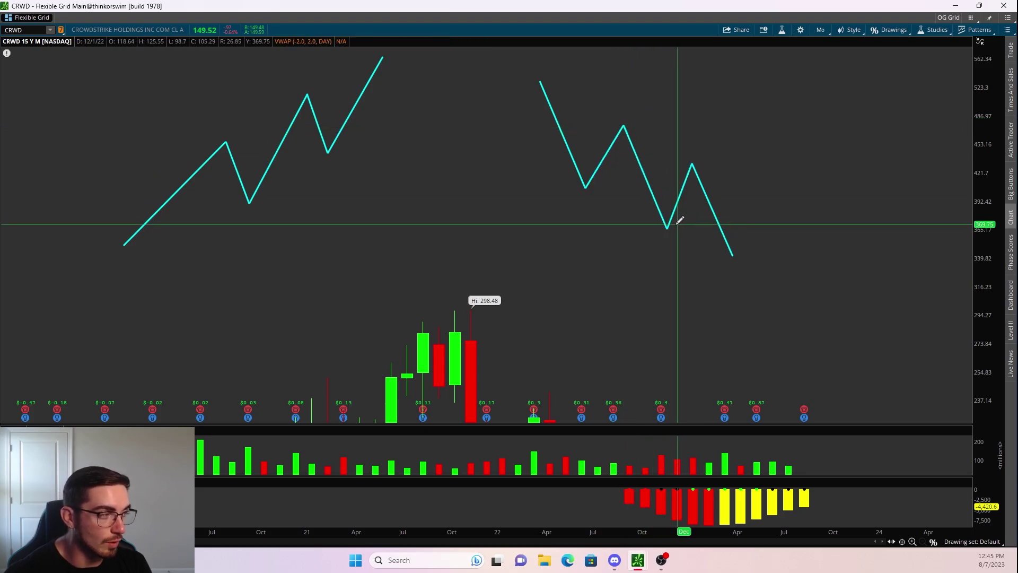
click(614, 124)
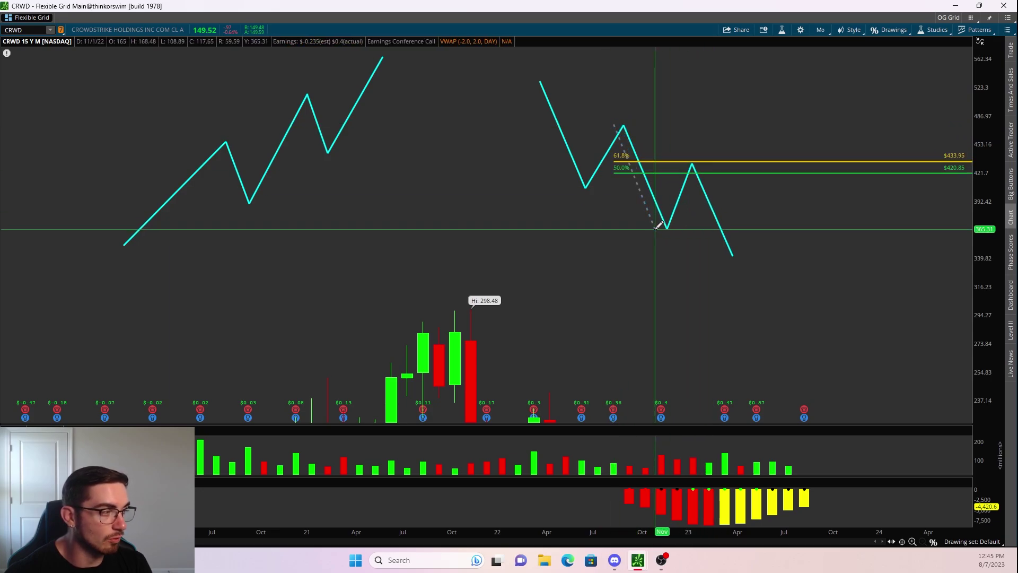
click(655, 228)
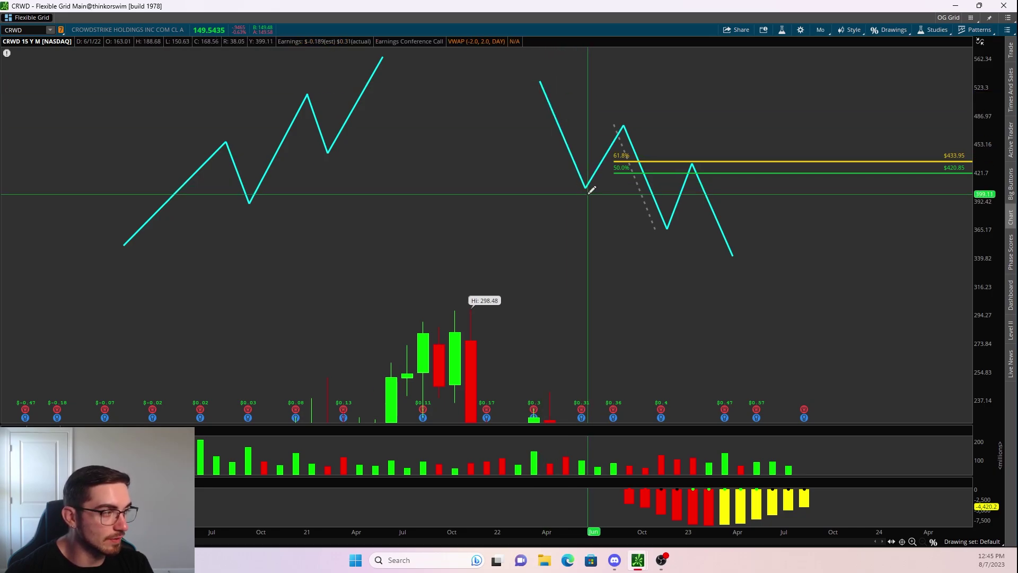
- Delete all drawings and compress the price scale to fit CRWD's full monthly range
key(Delete)
click(538, 47)
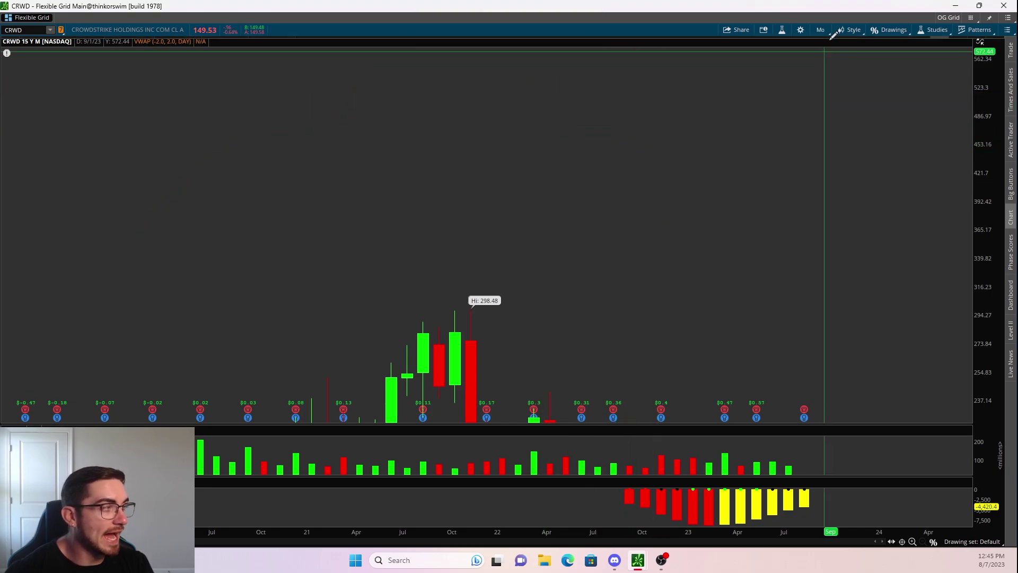
click(819, 29)
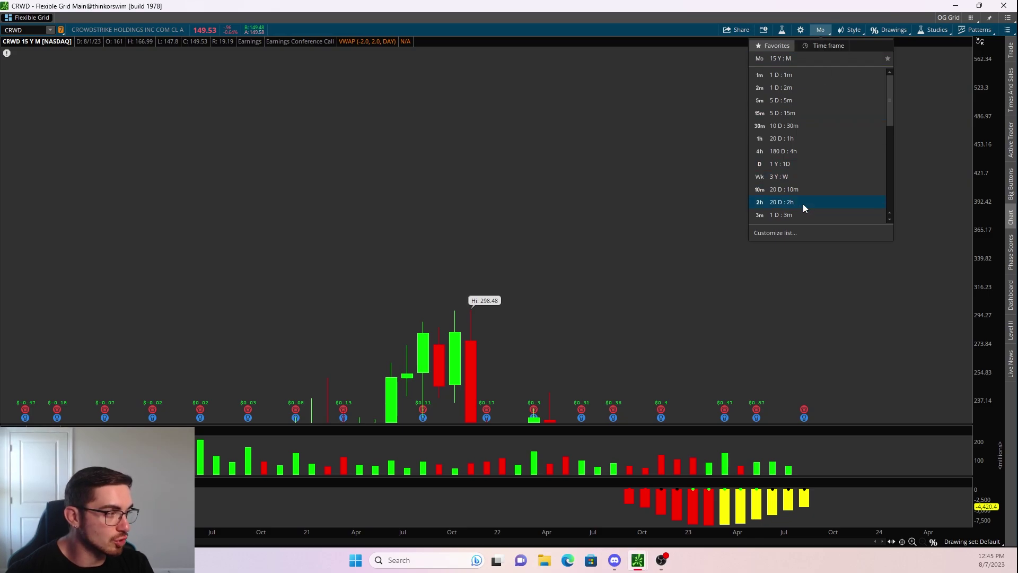
click(949, 424)
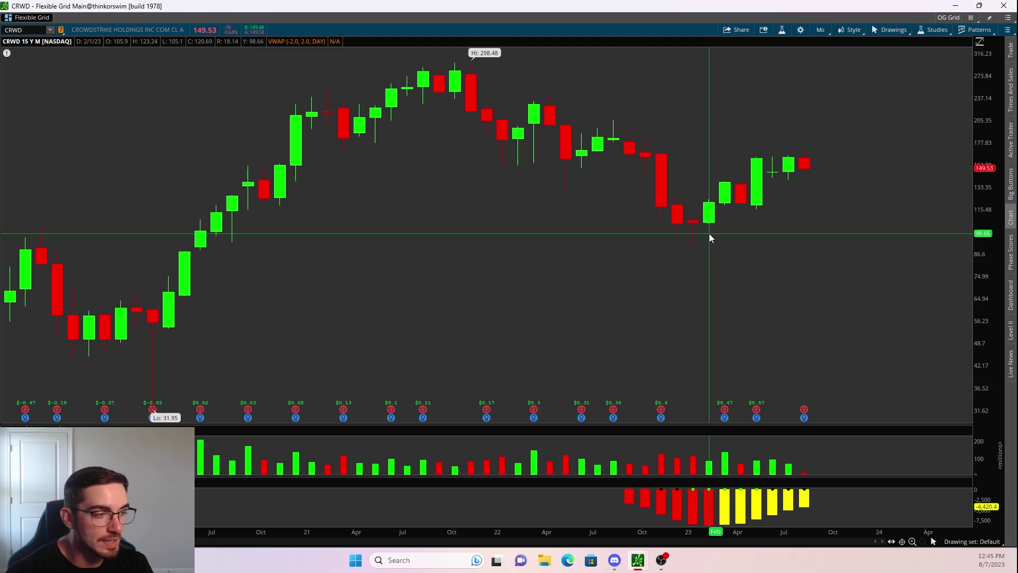
drag(985, 221, 985, 227)
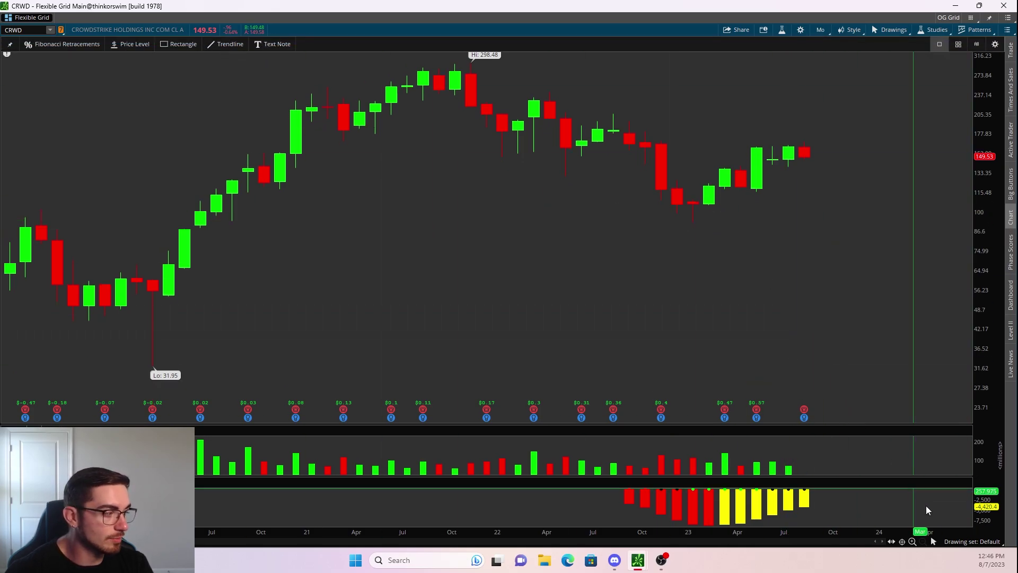
- Add a 31.95–298.48 Fibonacci retracement and two May 2022 vertical lines, then view 1 year daily
click(940, 437)
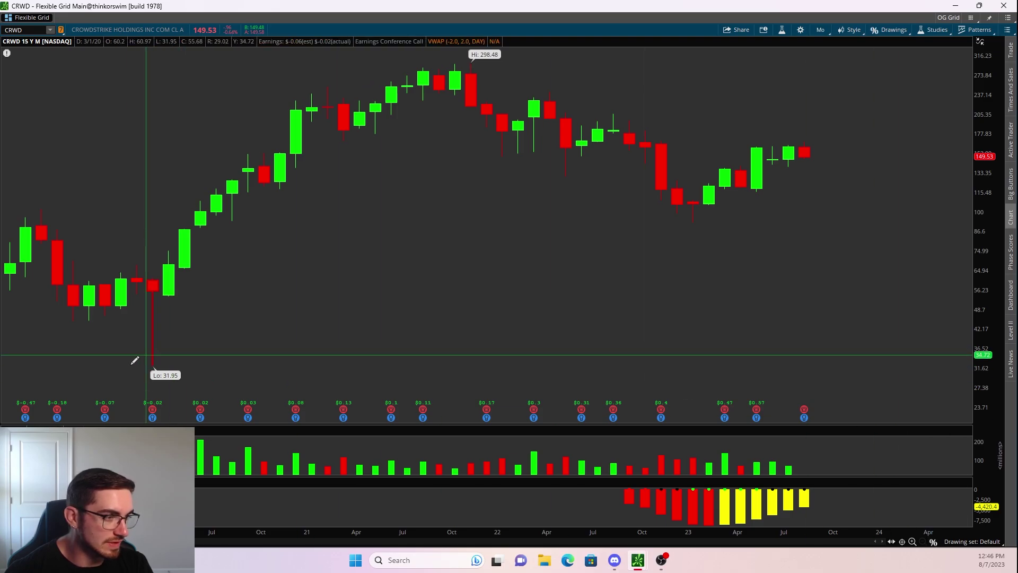
click(471, 63)
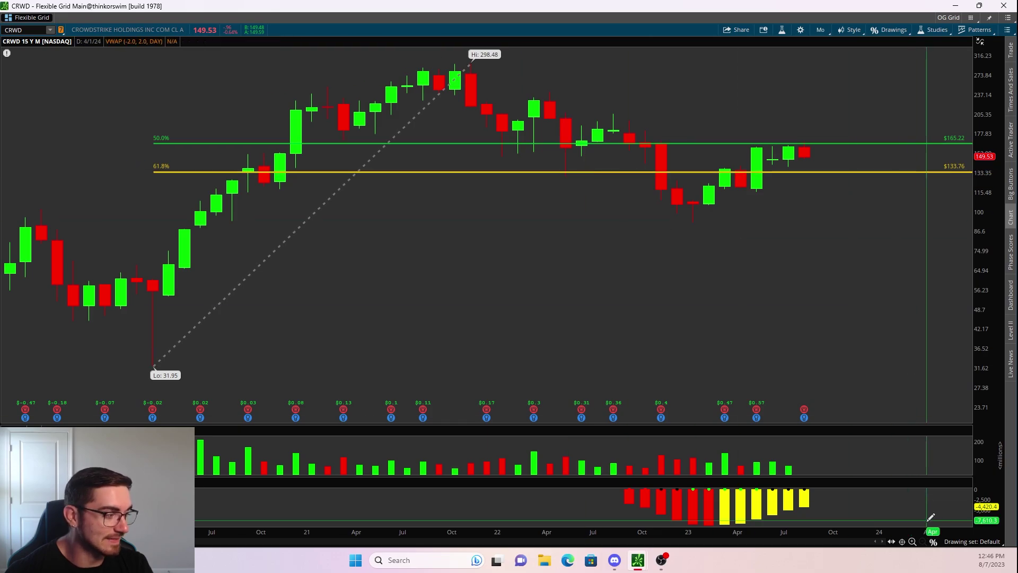
click(939, 366)
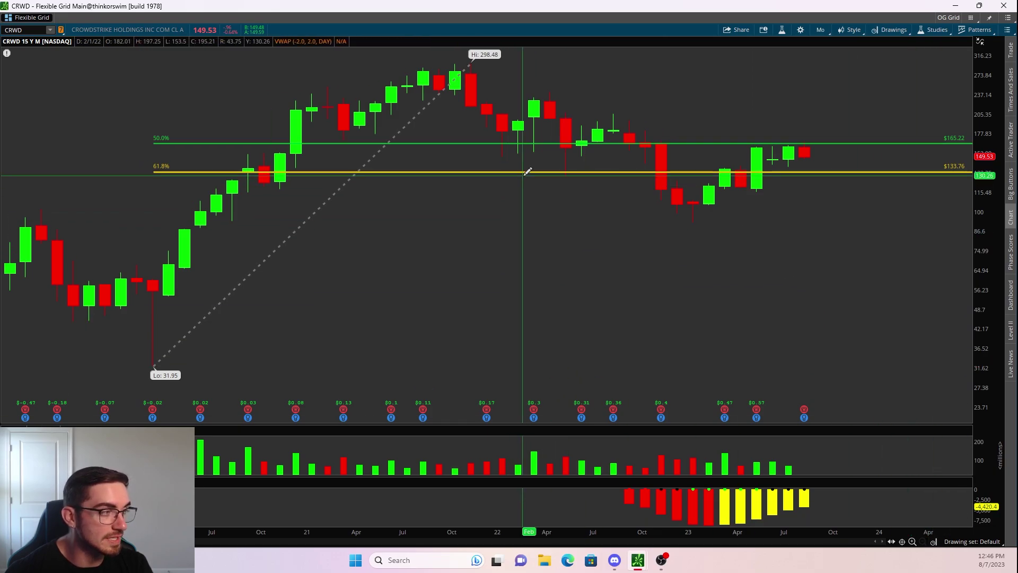
click(556, 149)
click(567, 132)
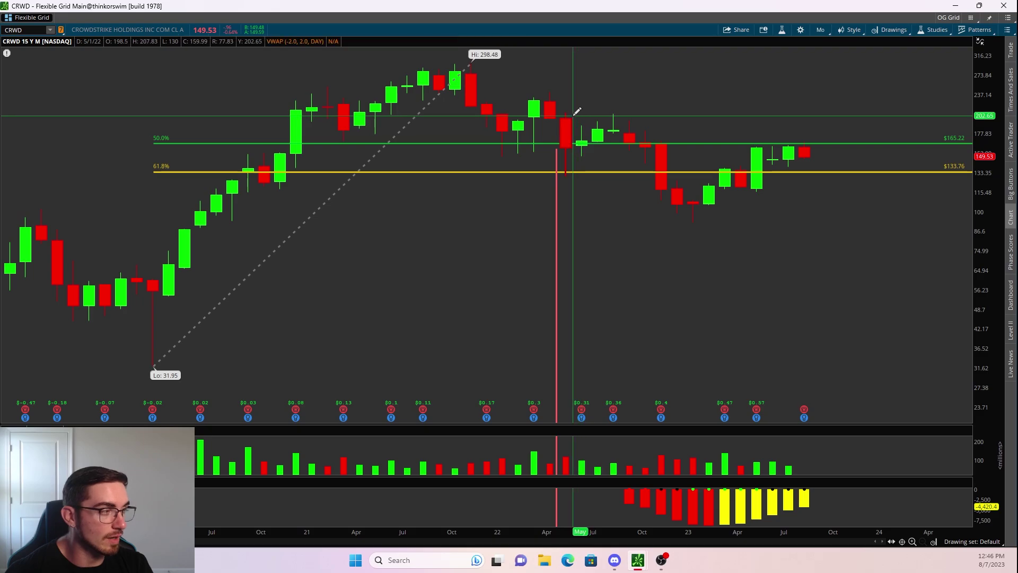
click(820, 30)
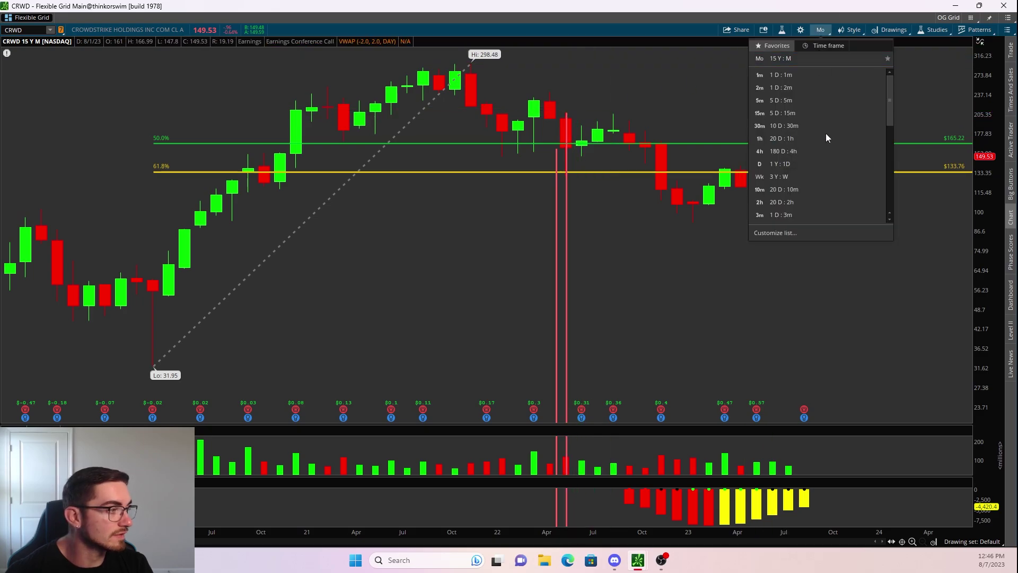
click(805, 164)
- Switch the chart to a 3 Y : 1D time frame and zoom into May–July 2022
click(821, 30)
click(828, 45)
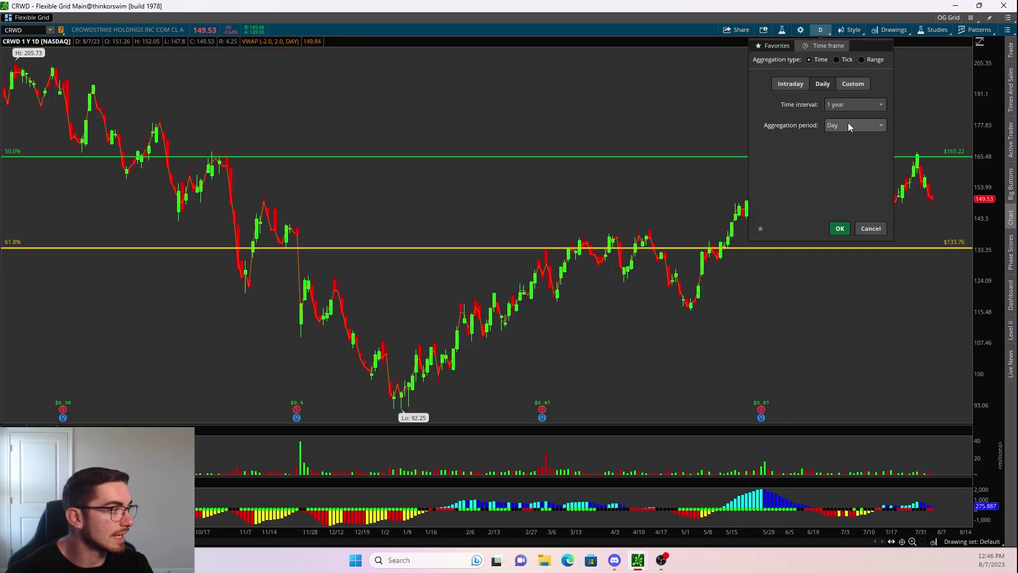
click(839, 228)
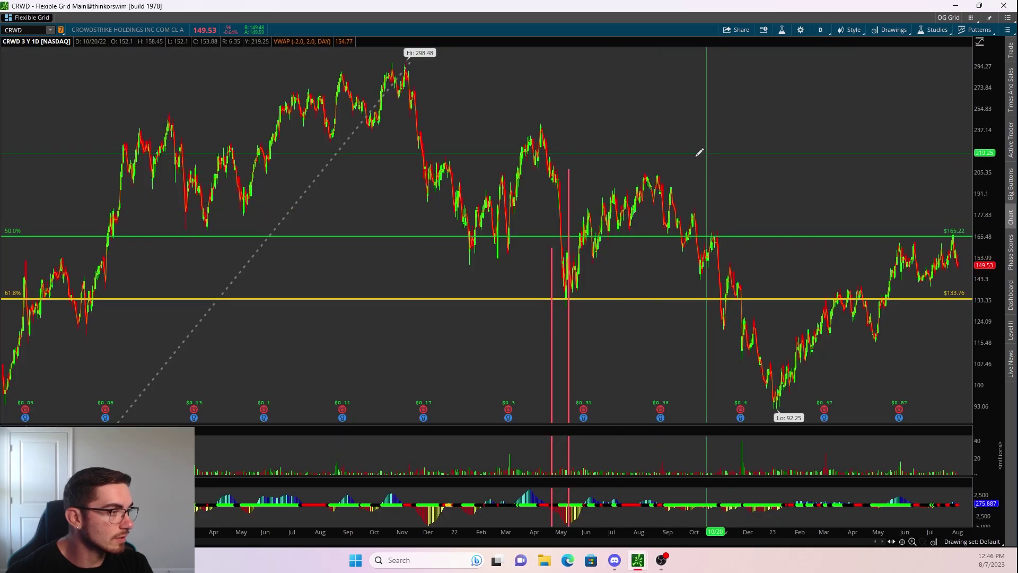
drag(532, 254, 633, 286)
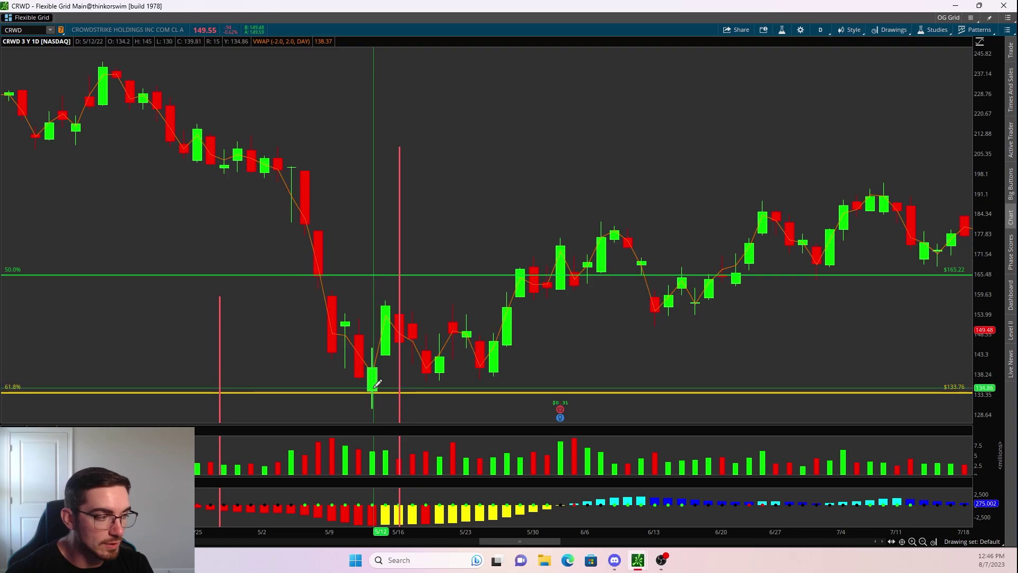
- Hide the VWAP study and scroll through the 2022 daily bars
right_click(383, 345)
click(419, 357)
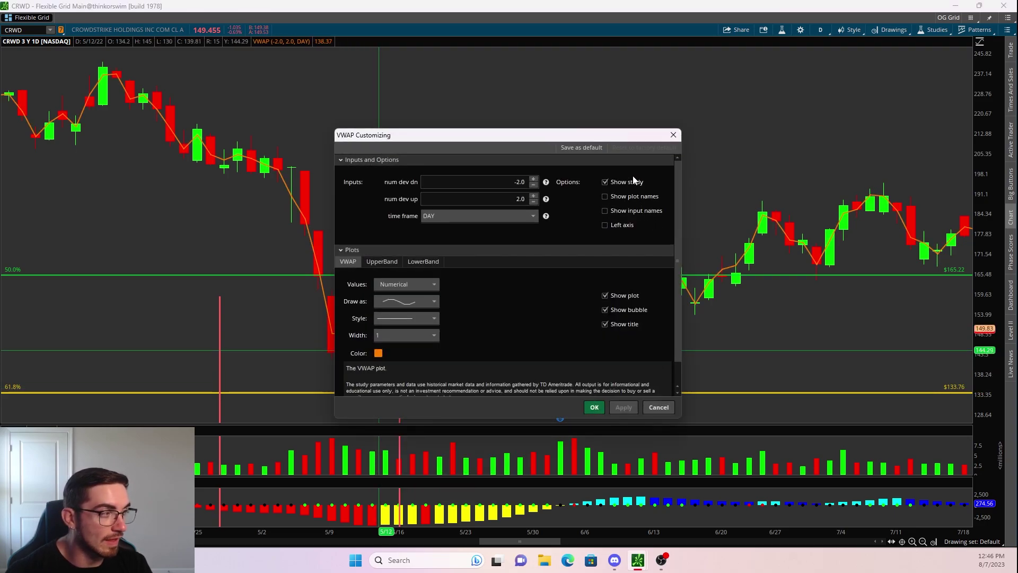
click(593, 407)
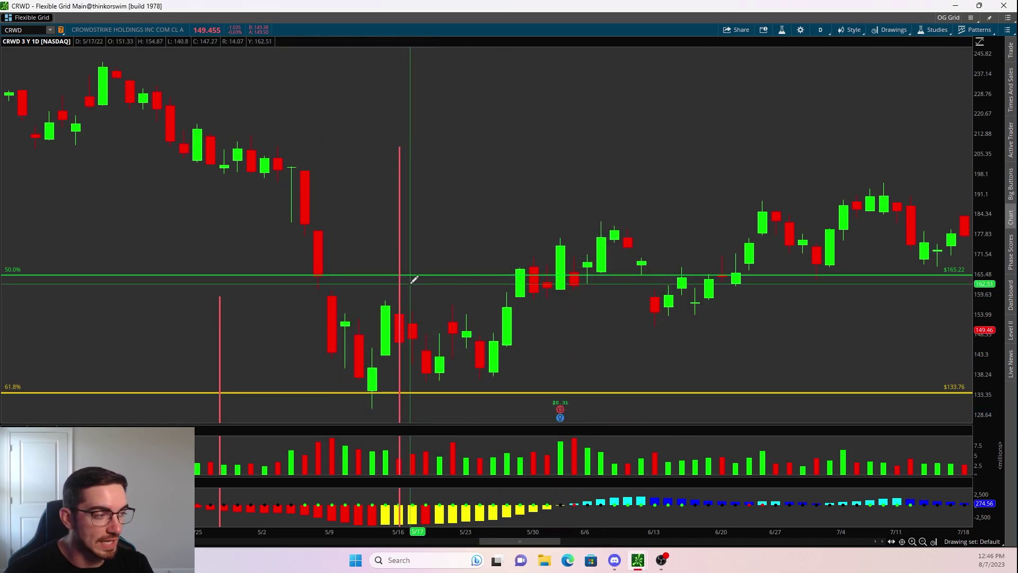
scroll(402, 275, down, 3)
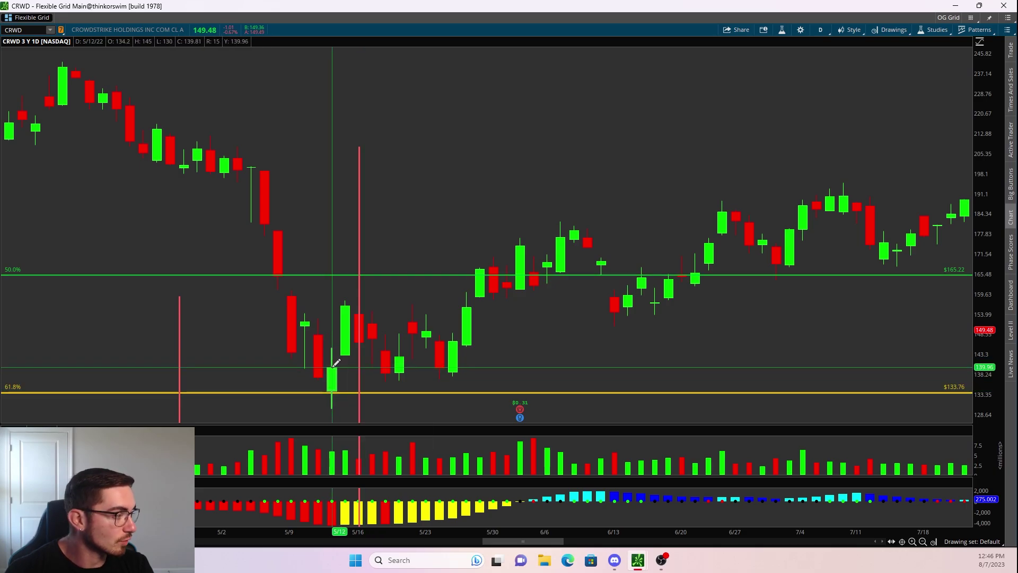
scroll(336, 364, down, 20)
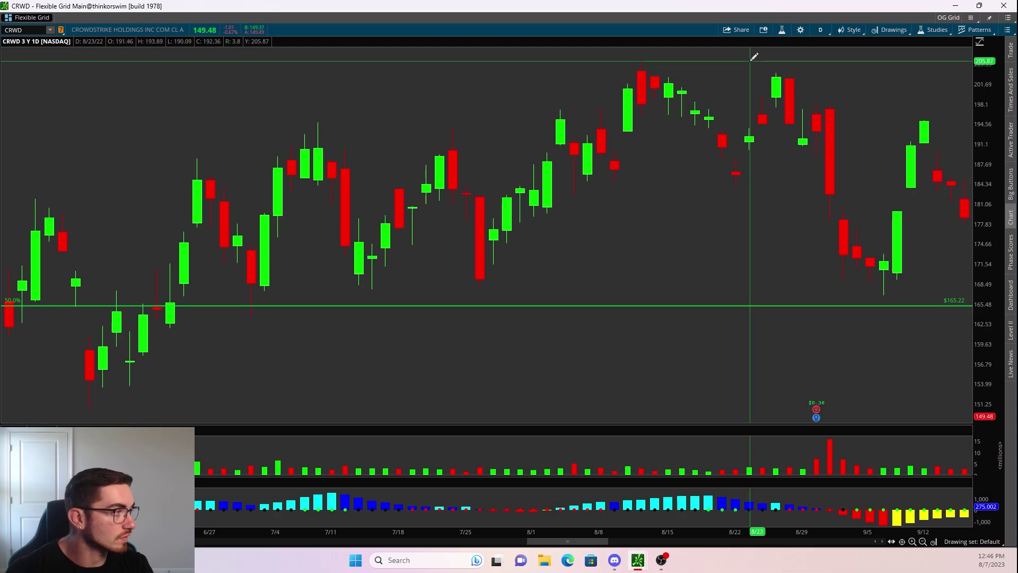
scroll(754, 56, down, 9)
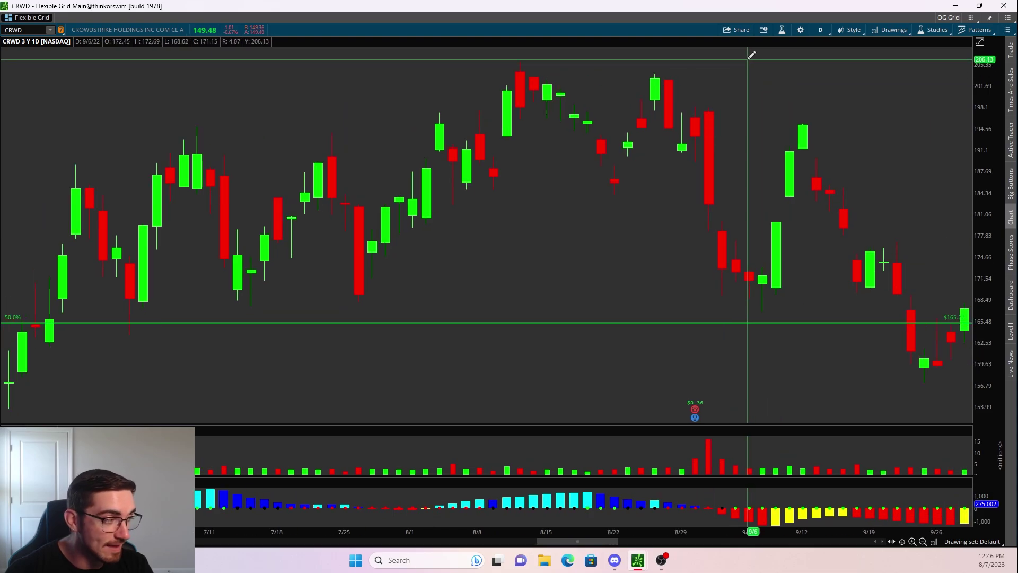
scroll(753, 80, down, 15)
mouse_move(57, 43)
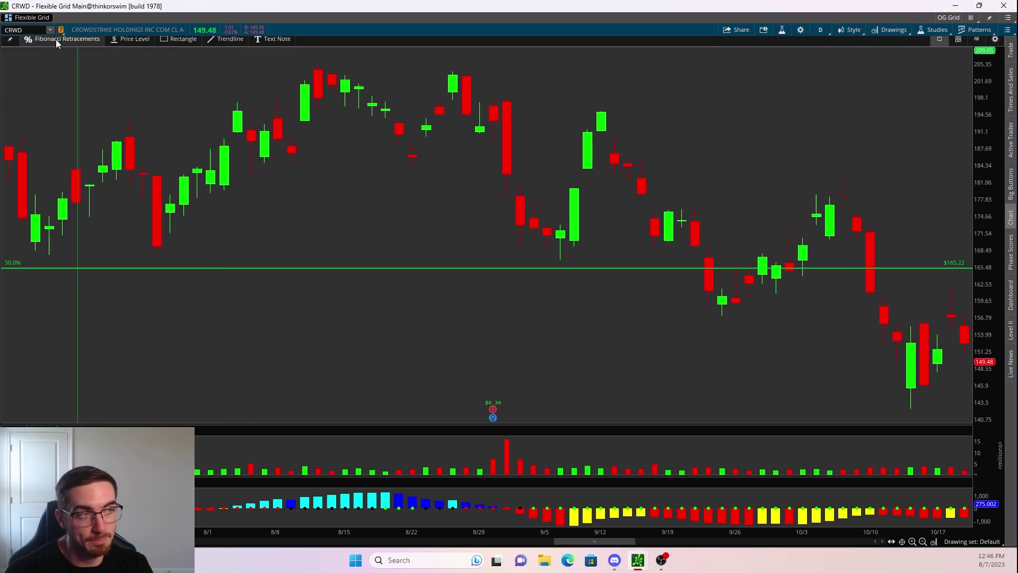
click(31, 31)
- Load SPY and set the chart to 15 Y : M monthly bars
text(SPY)
key(Return)
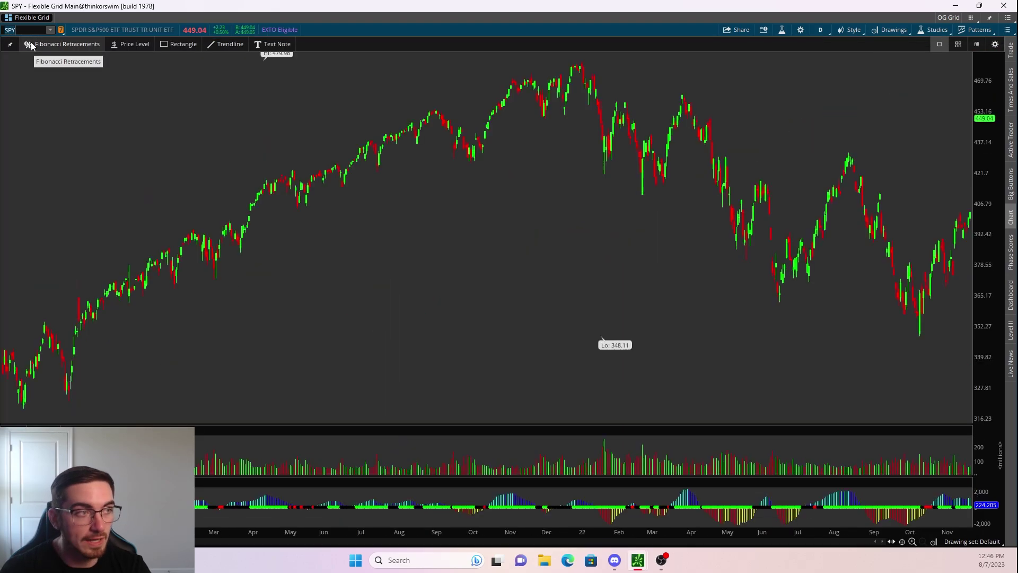
click(32, 45)
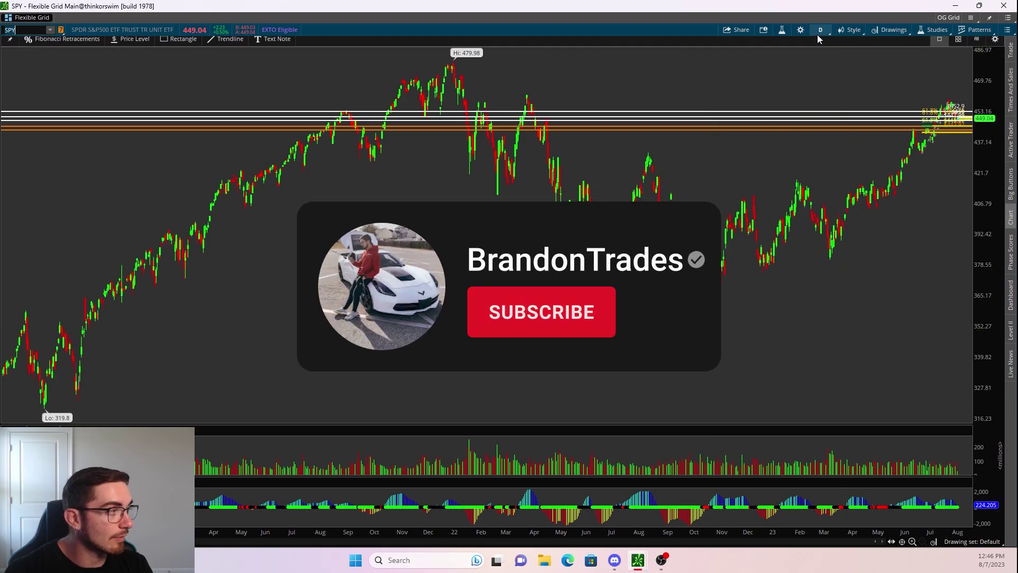
click(818, 32)
click(790, 201)
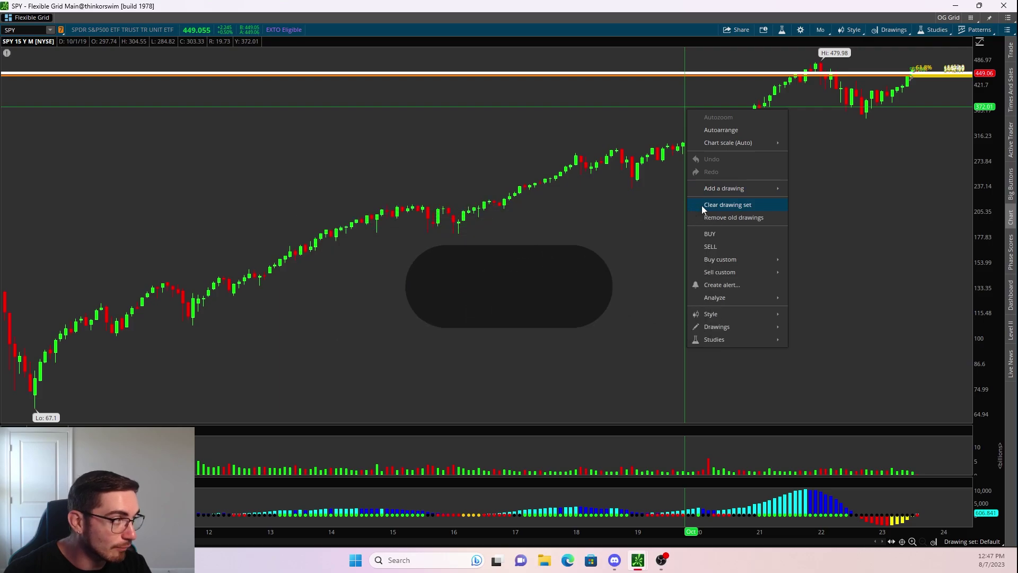
- Clear the drawing set and draw a Fibonacci retracement from the 218.26 low to 479.98
click(701, 205)
click(539, 50)
scroll(595, 265, up, 5)
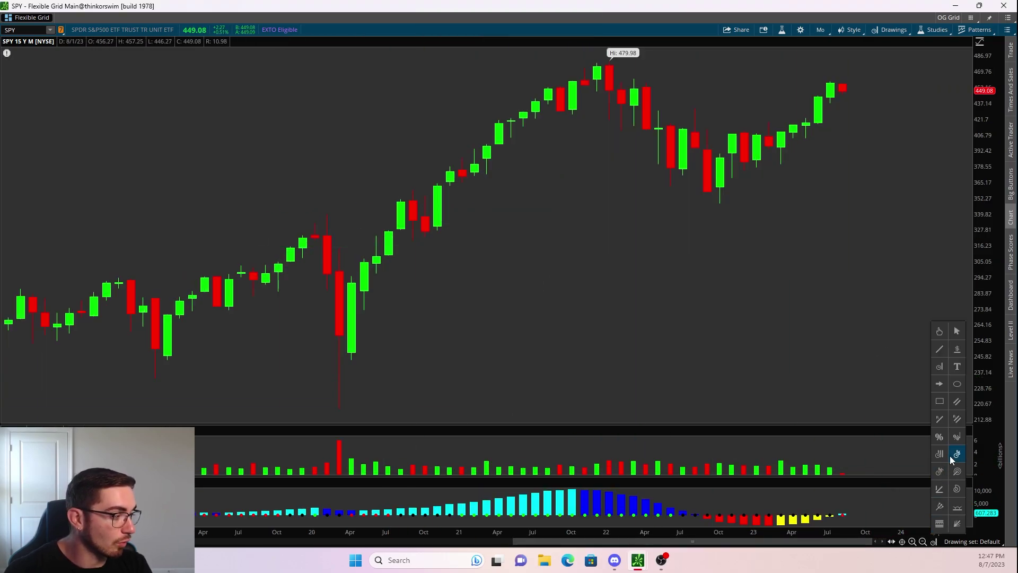
click(943, 440)
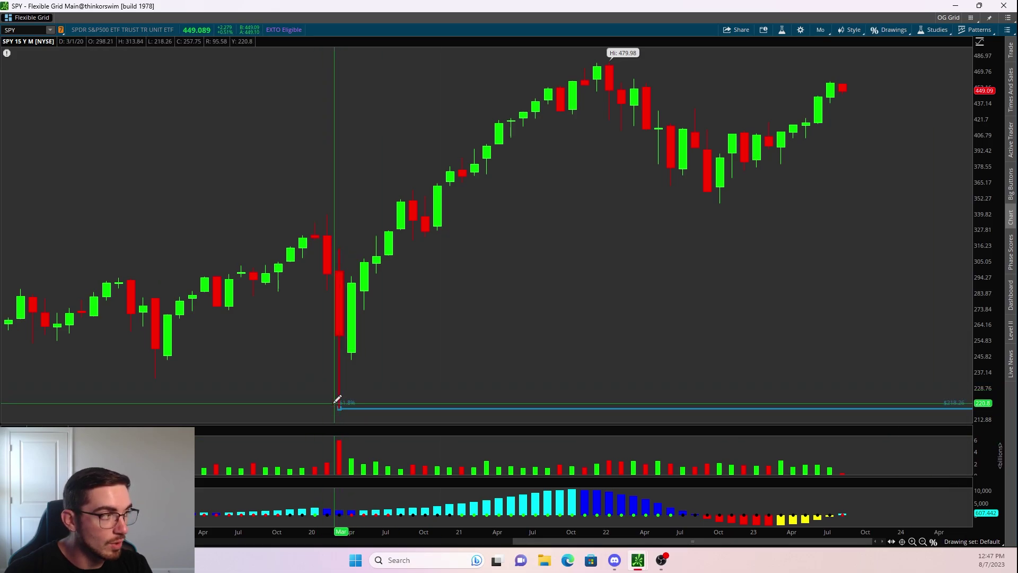
drag(337, 399, 617, 53)
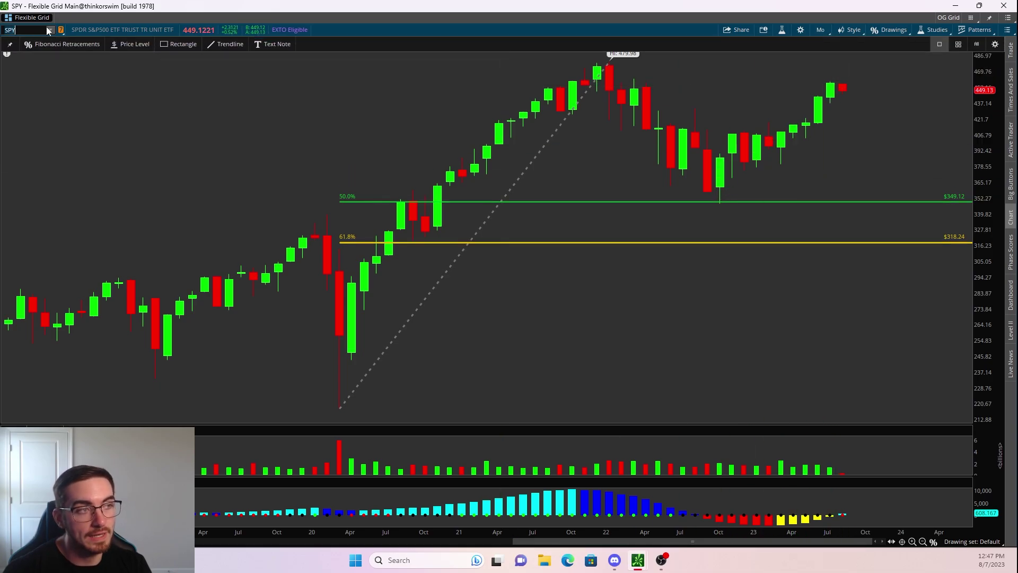
- Load QQQ and clear its drawing set
key(Return)
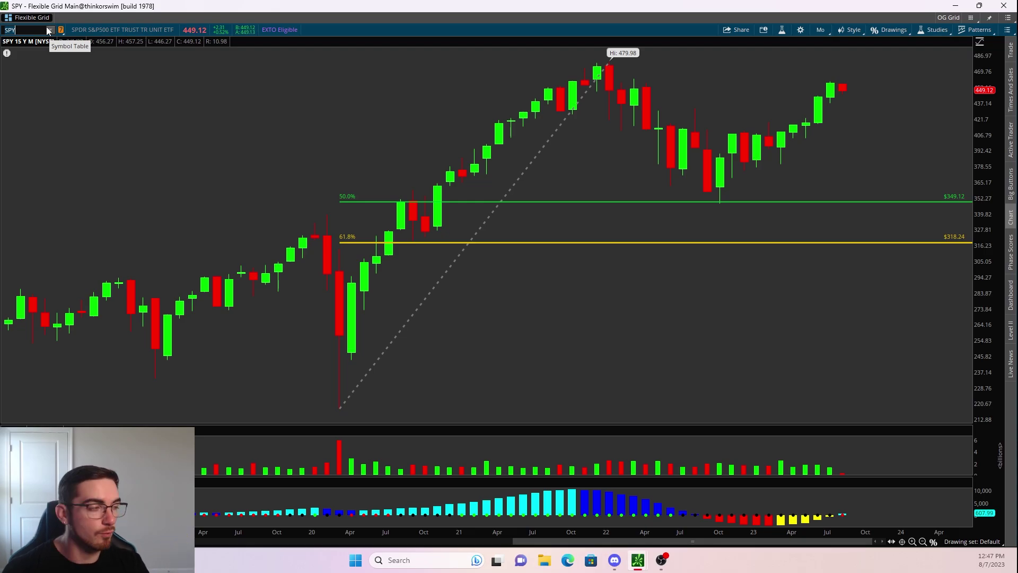
text(QQQ)
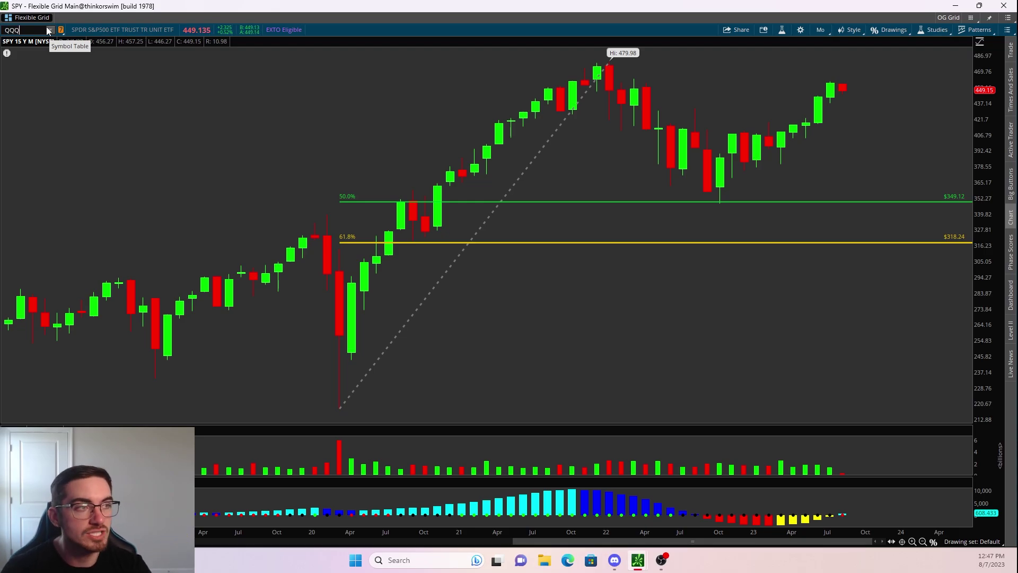
key(Return)
scroll(568, 200, up, 3)
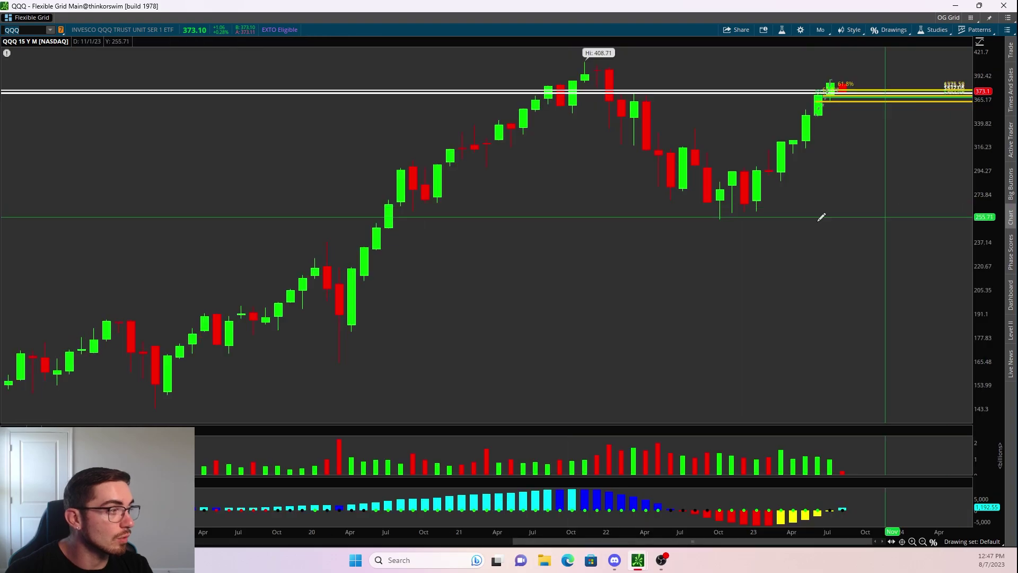
right_click(510, 252)
click(551, 348)
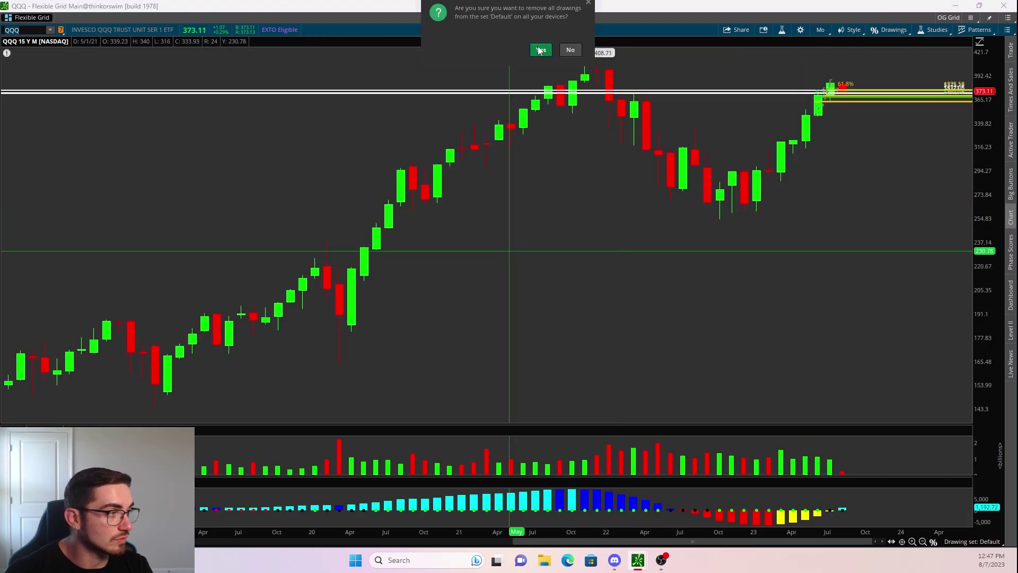
click(539, 49)
- Draw a Fibonacci retracement from the 2020 low to the 408.71 high (50% $286.82, 61.8% $258.05)
click(348, 360)
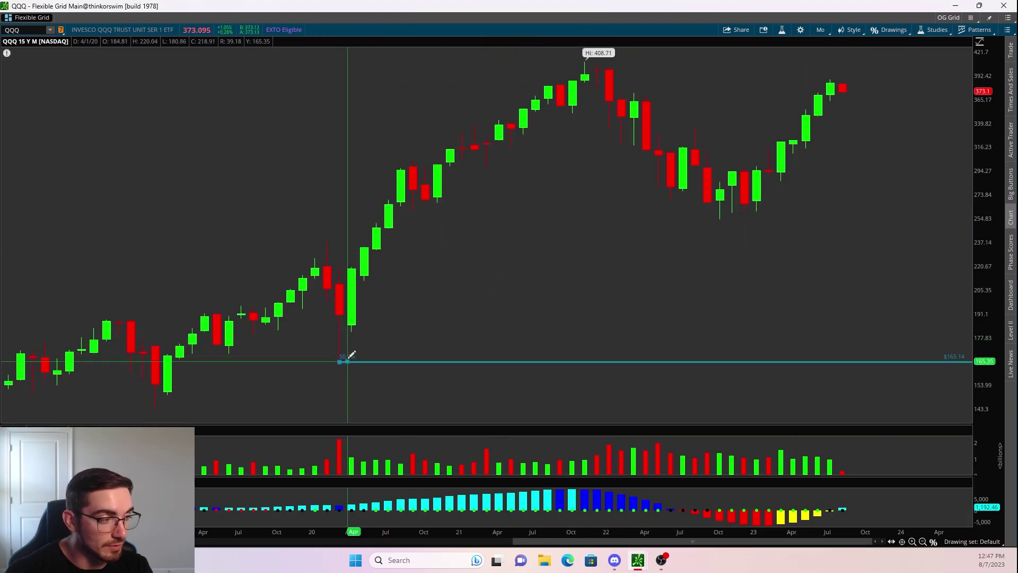
click(610, 65)
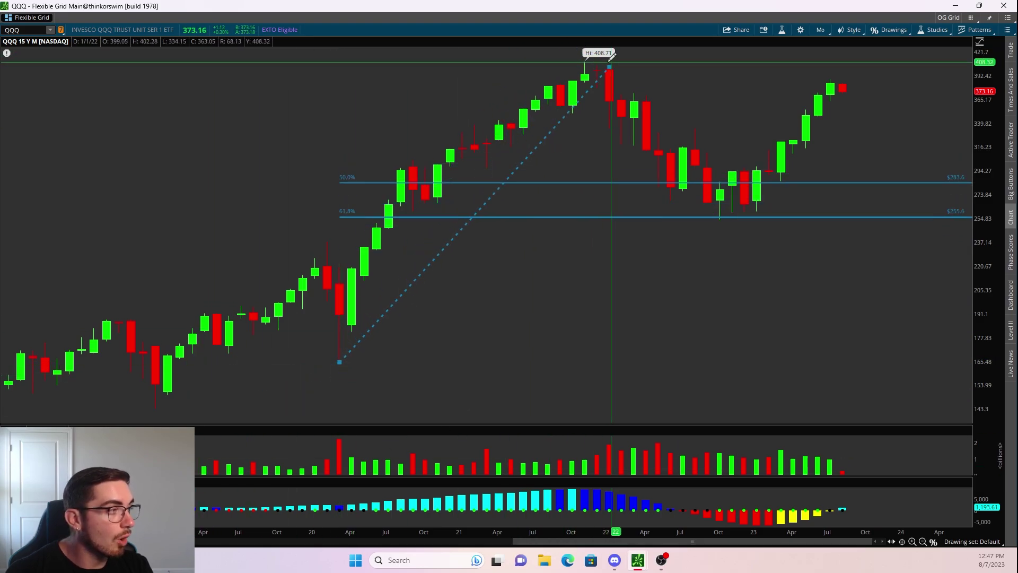
click(585, 64)
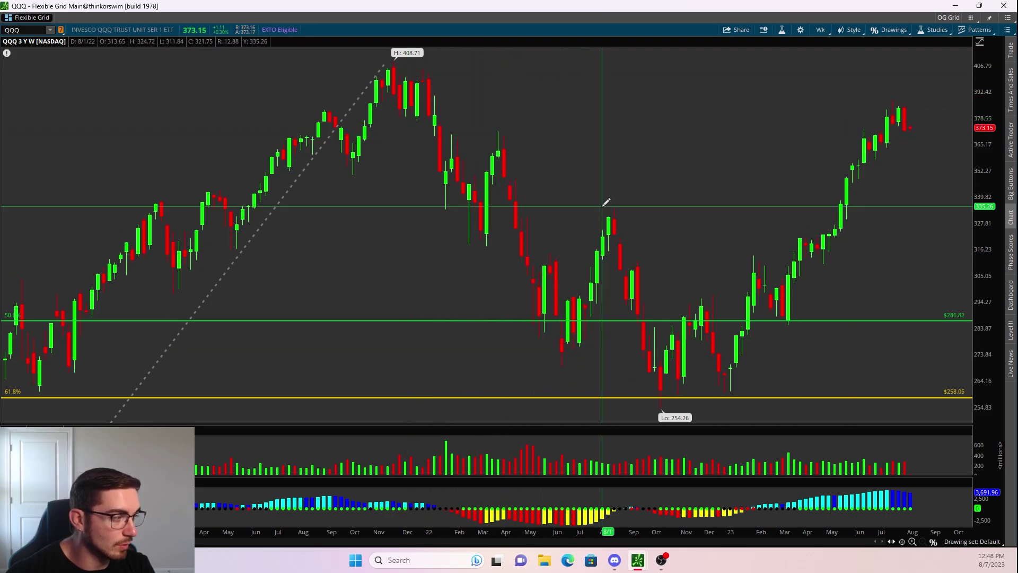
- Draw retracements from 408.71 to the February low, April high to June low, and from the August high
scroll(276, 180, up, 2)
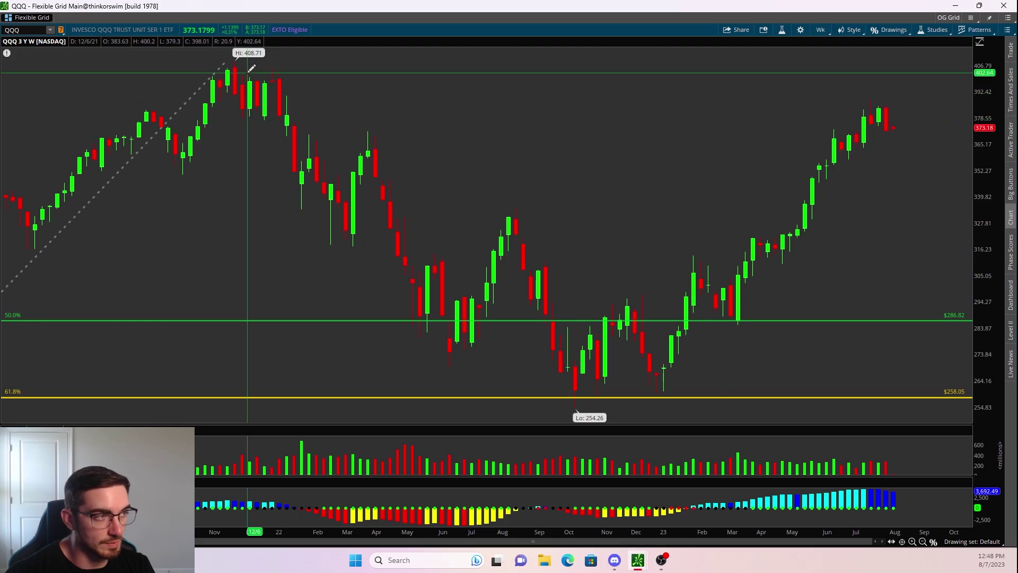
click(236, 57)
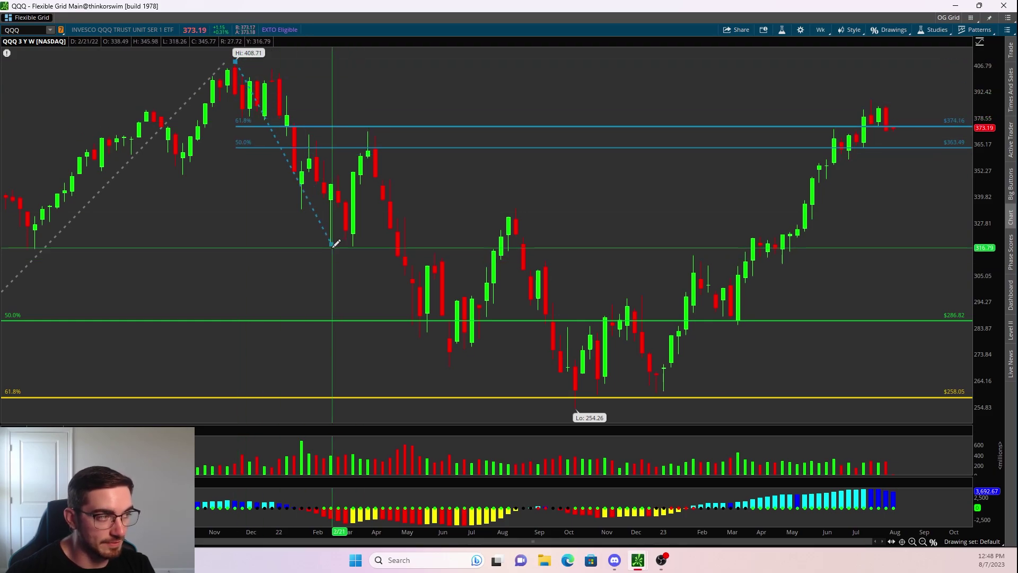
click(334, 244)
click(369, 130)
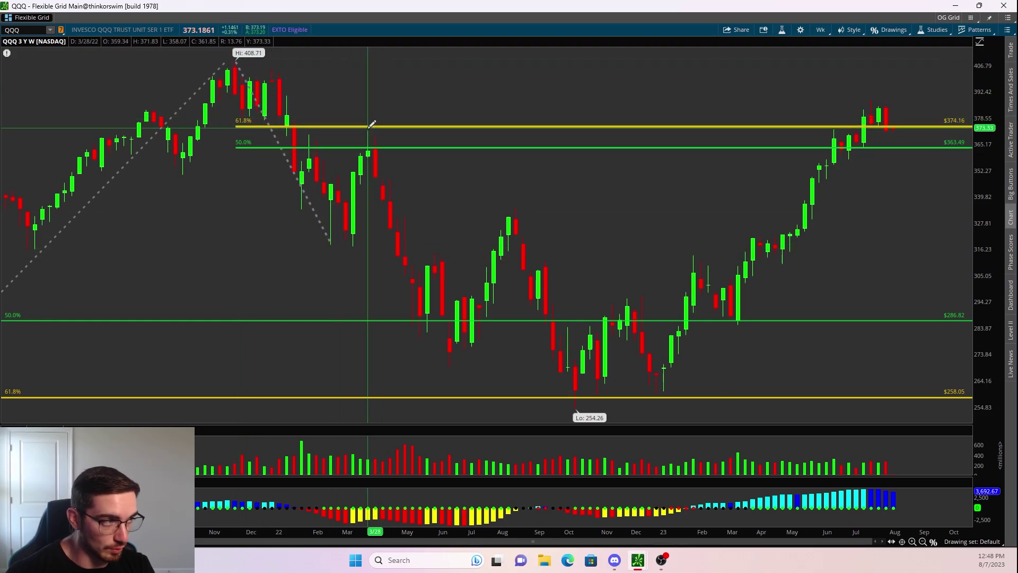
click(451, 365)
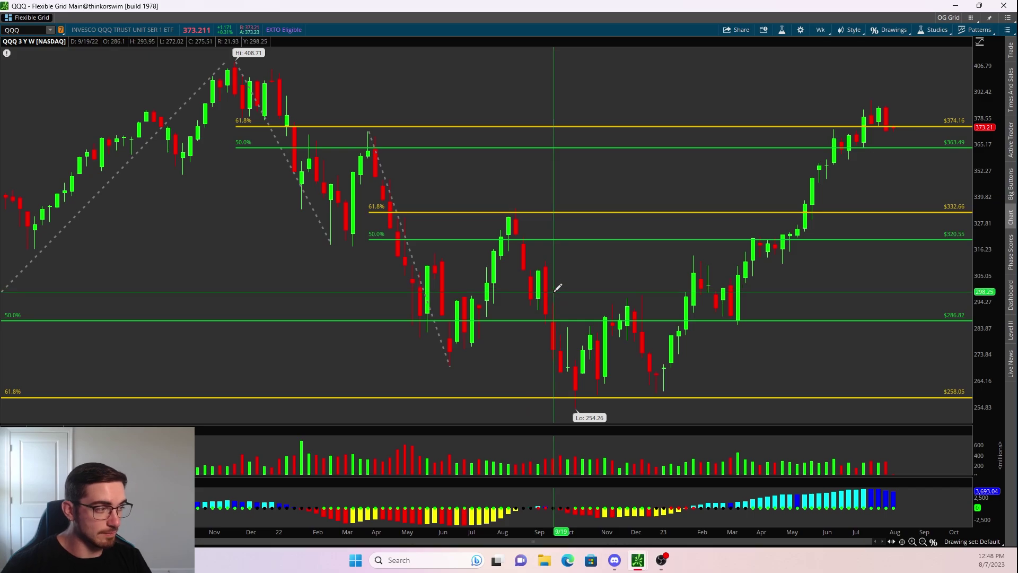
click(516, 207)
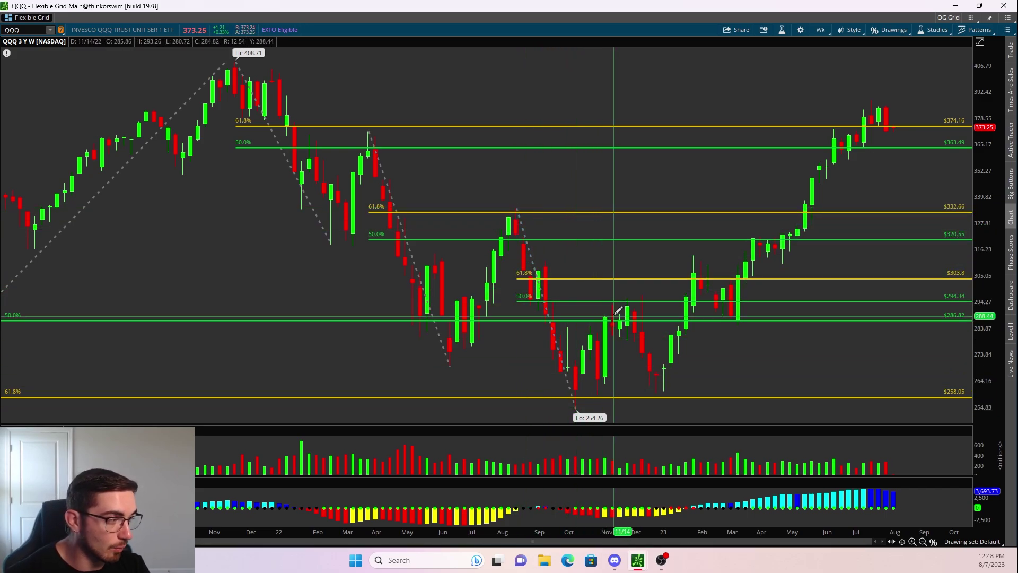
mouse_move(645, 298)
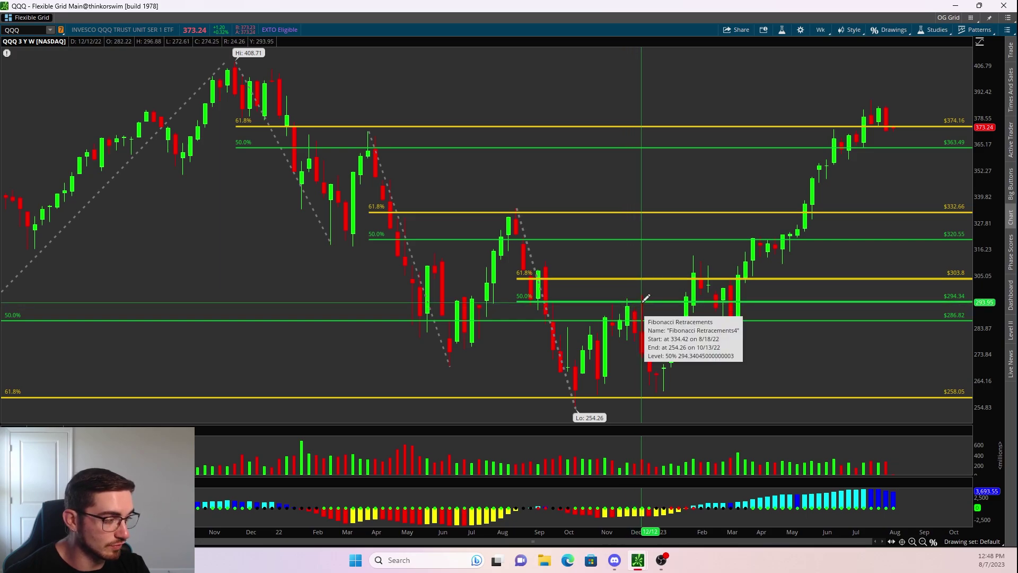
right_click(589, 202)
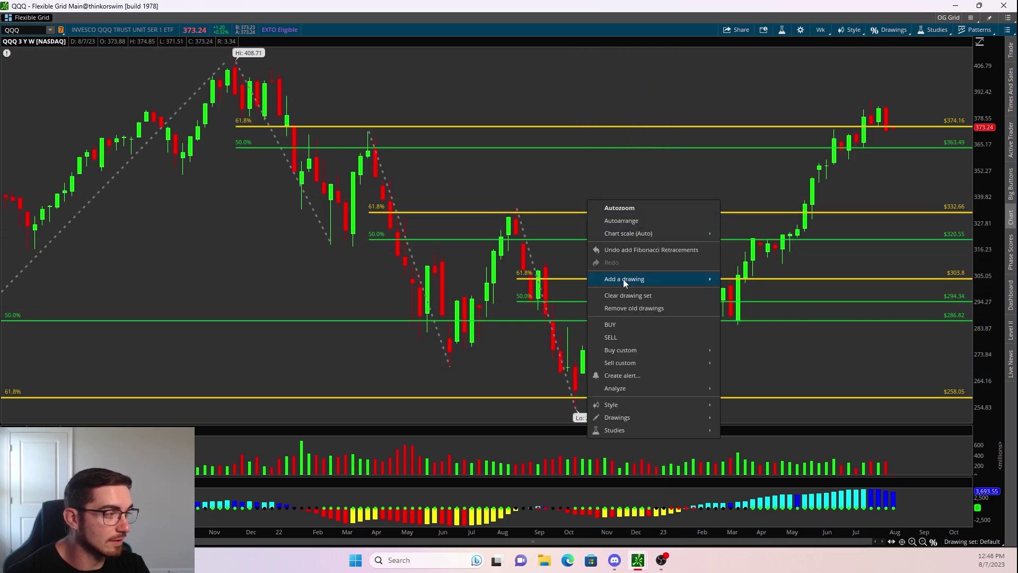
- Clear the QQQ drawings and draw a retracement from the 408.71 high to the 254.26 low
click(617, 296)
click(540, 39)
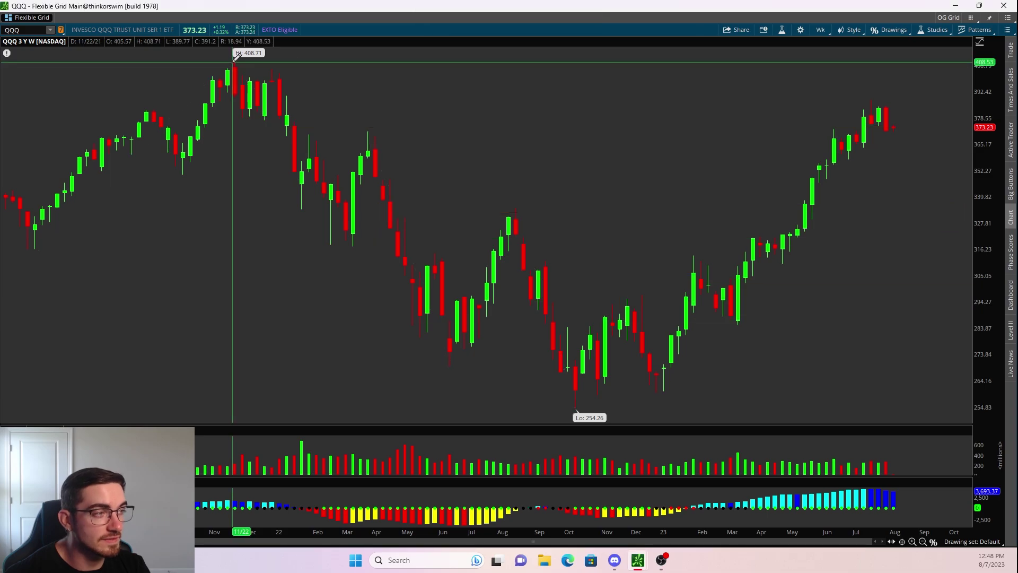
click(235, 60)
click(577, 408)
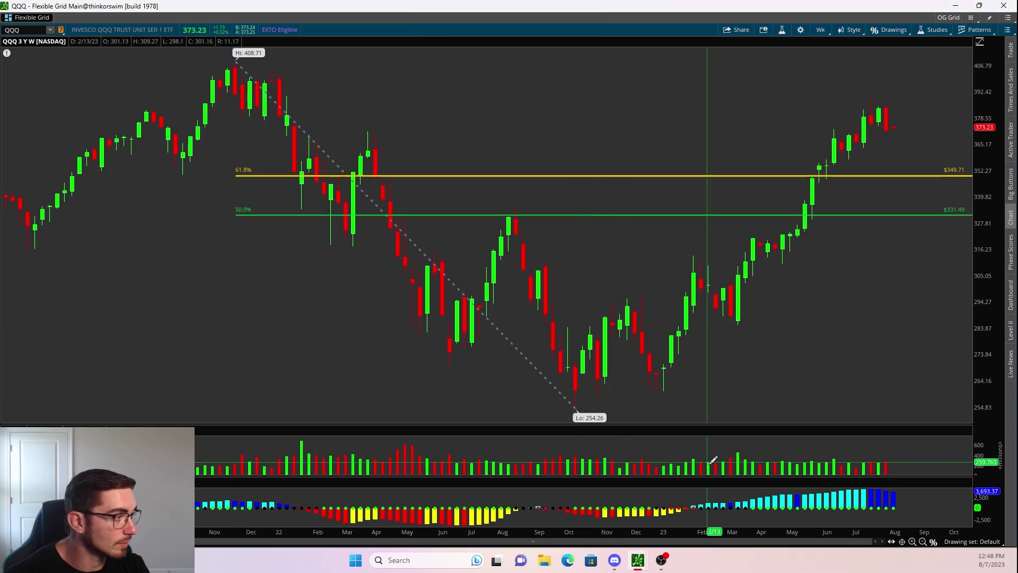
- Switch to the 1 Y : 1D daily chart and load SPY
click(820, 30)
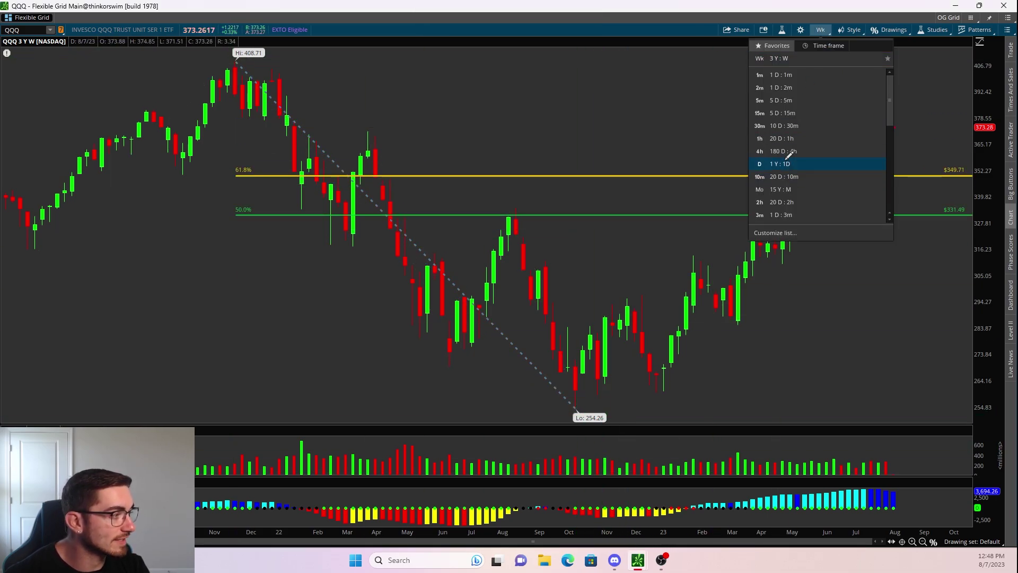
click(782, 164)
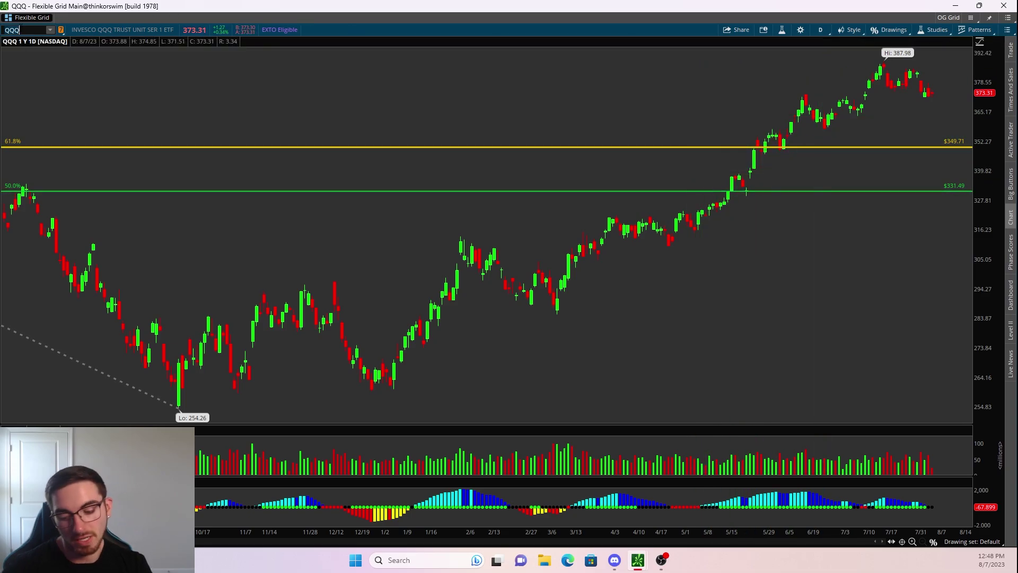
click(20, 29)
text(SPY)
key(Return)
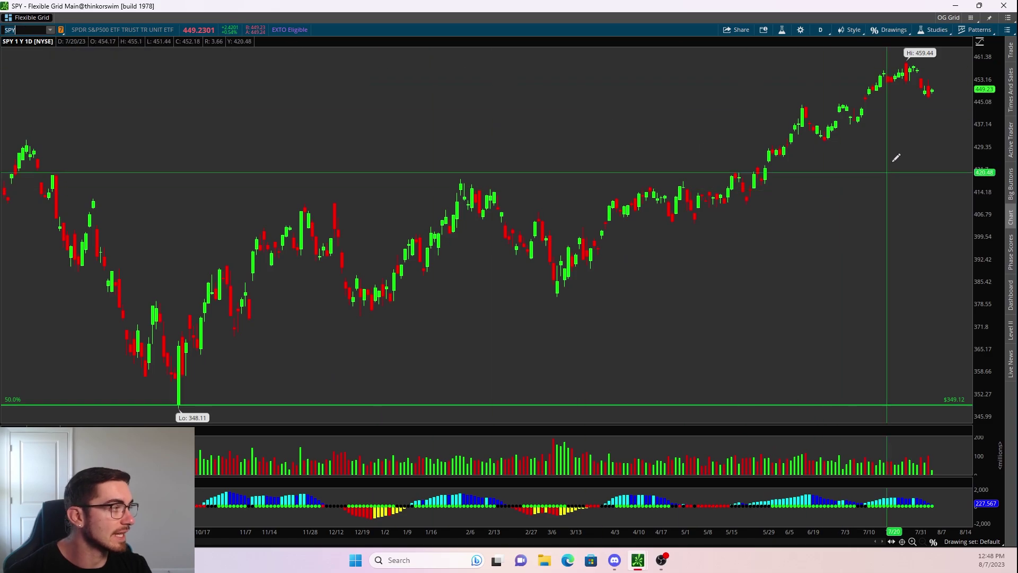
- Switch SPY to 3 Y : W and draw a retracement from the 479.98 high to the October 2022 low
click(820, 30)
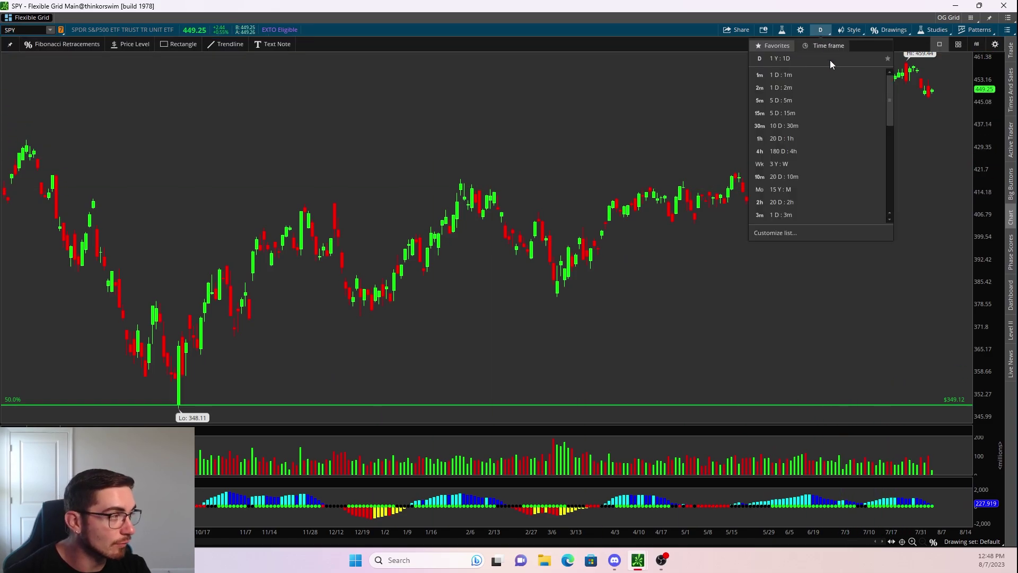
click(803, 166)
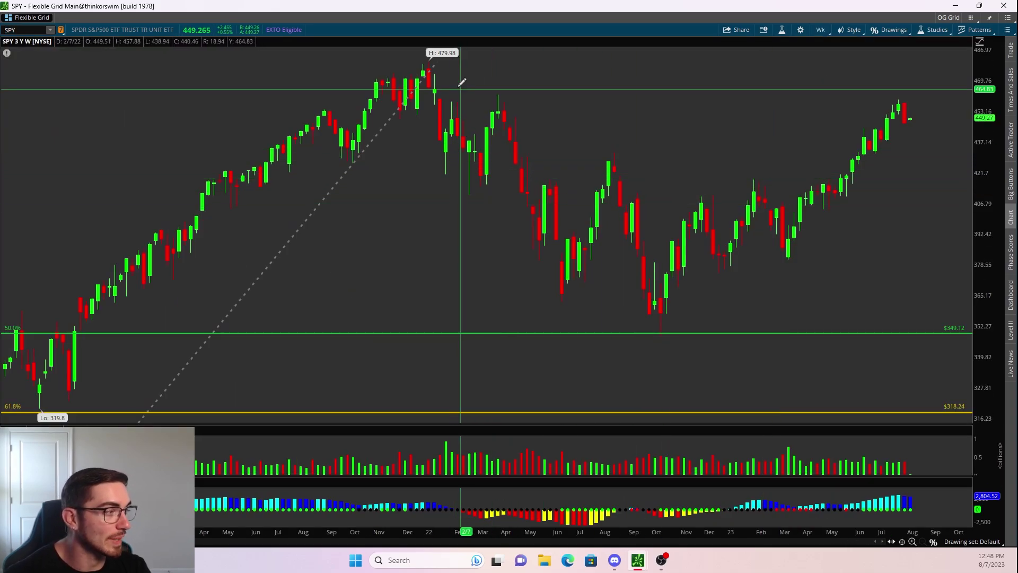
mouse_move(429, 61)
mouse_down()
mouse_move(625, 273)
mouse_move(661, 329)
mouse_up()
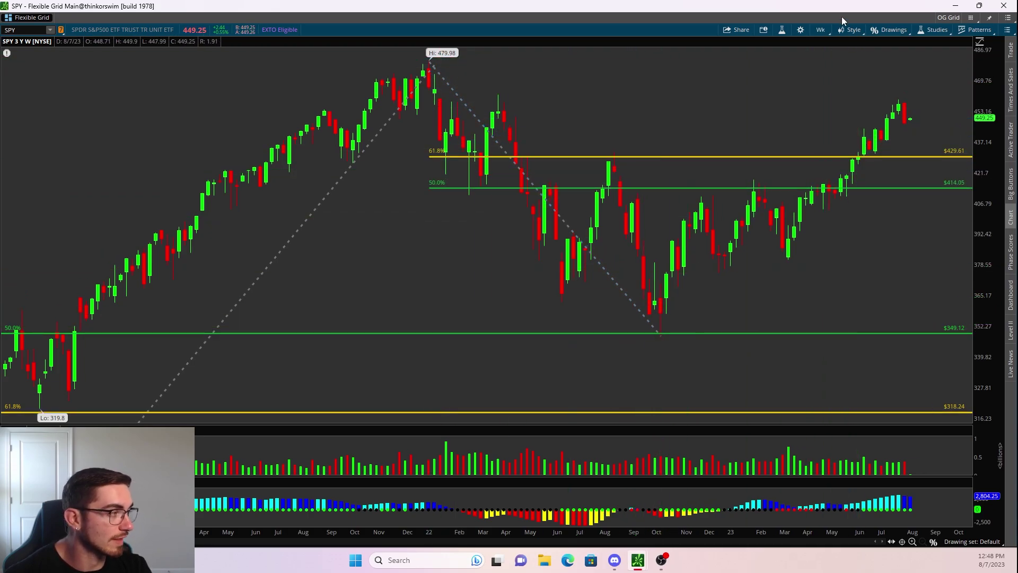
- View the new levels (50% $414.05, 61.8% $429.61) on the 1 Y : 1D daily chart
click(820, 30)
click(797, 163)
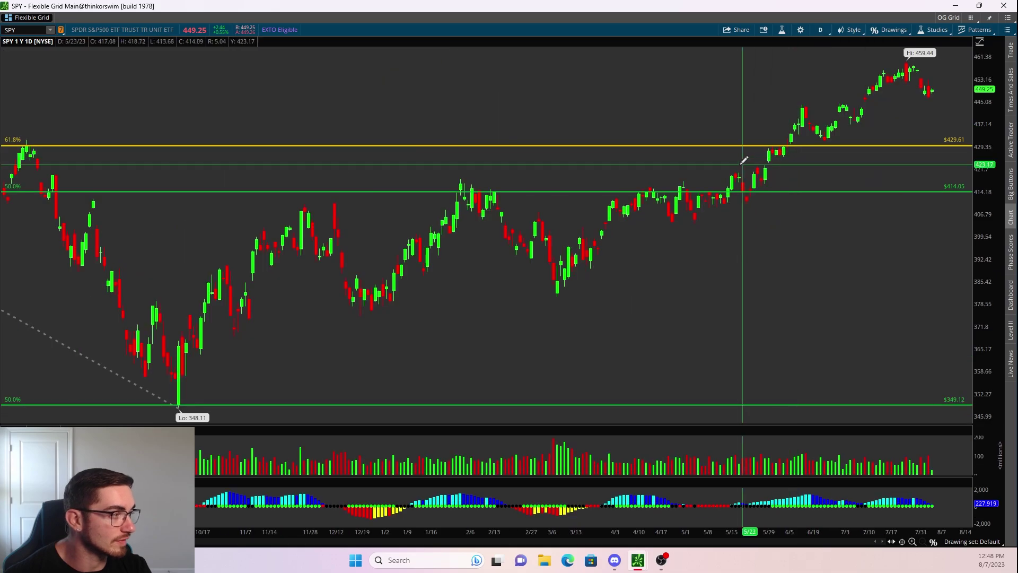
scroll(602, 159, up, 3)
scroll(632, 154, up, 3)
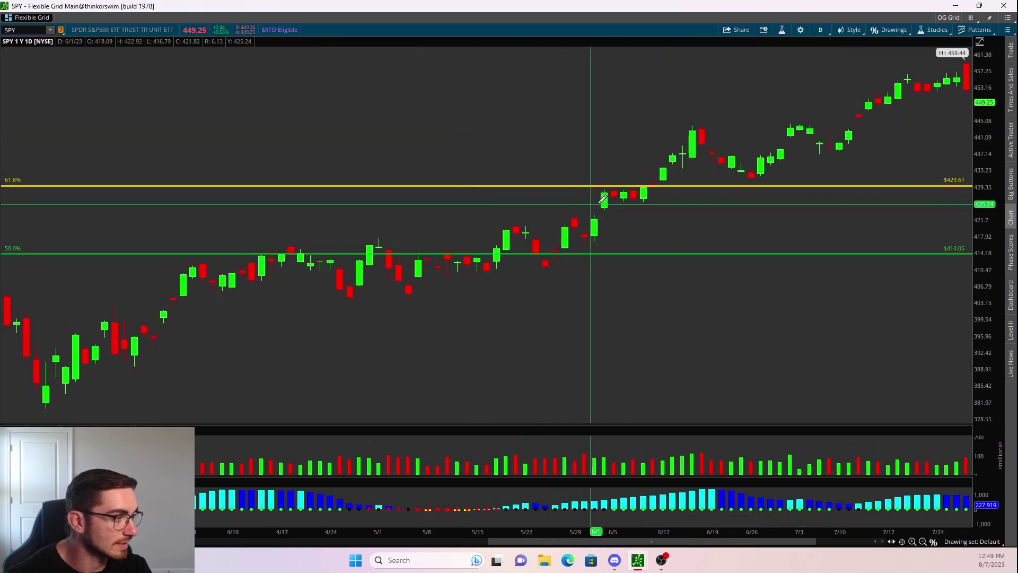
click(820, 30)
- On the daily chart, draw retracements from the 348.11 low to the December and early-November highs
click(794, 192)
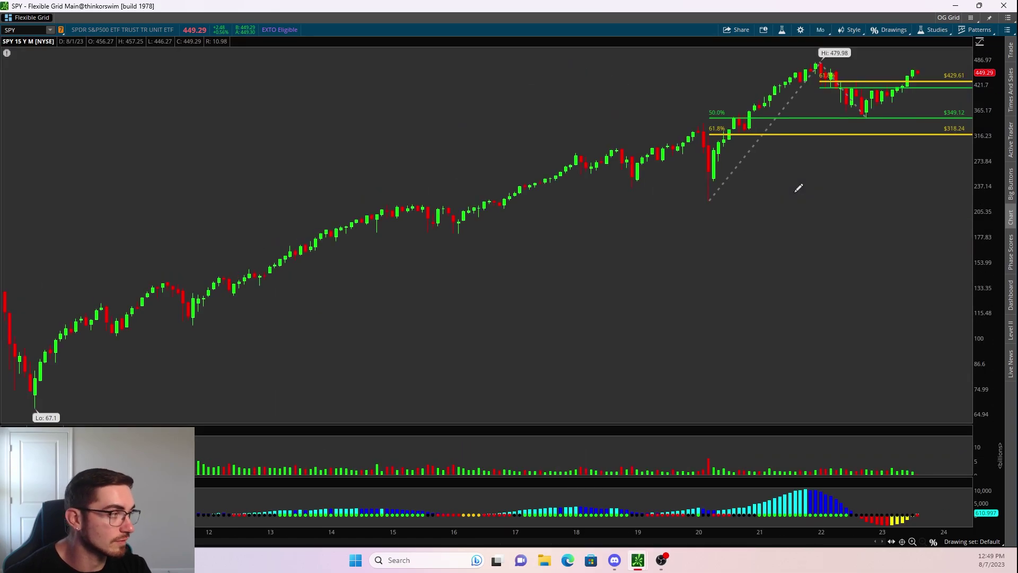
click(820, 30)
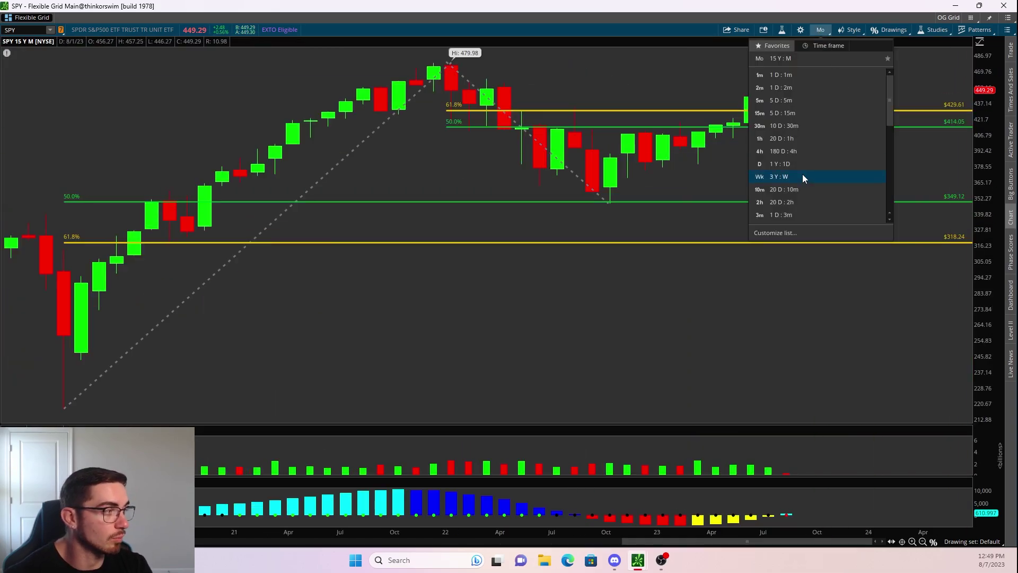
click(803, 174)
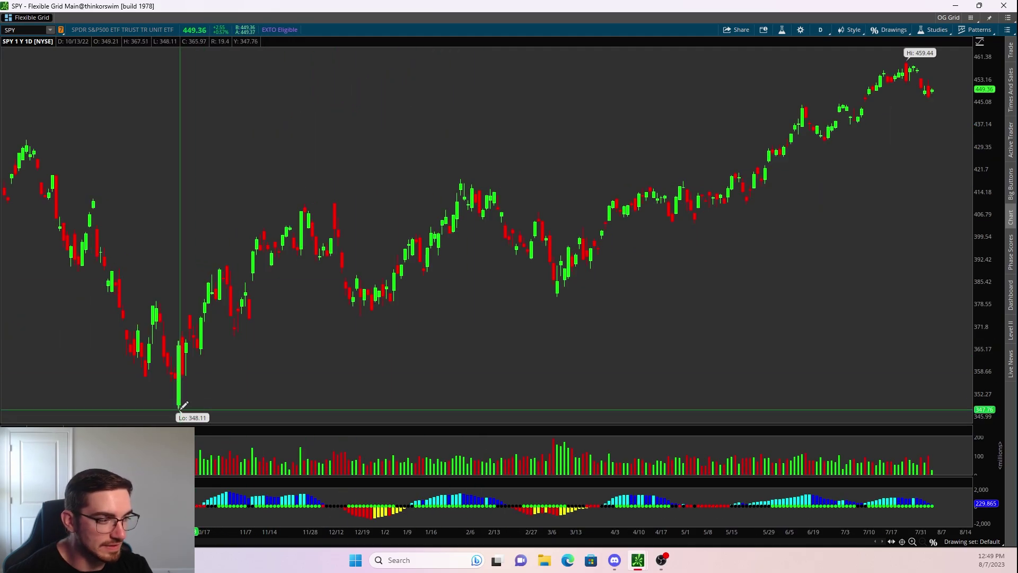
click(178, 406)
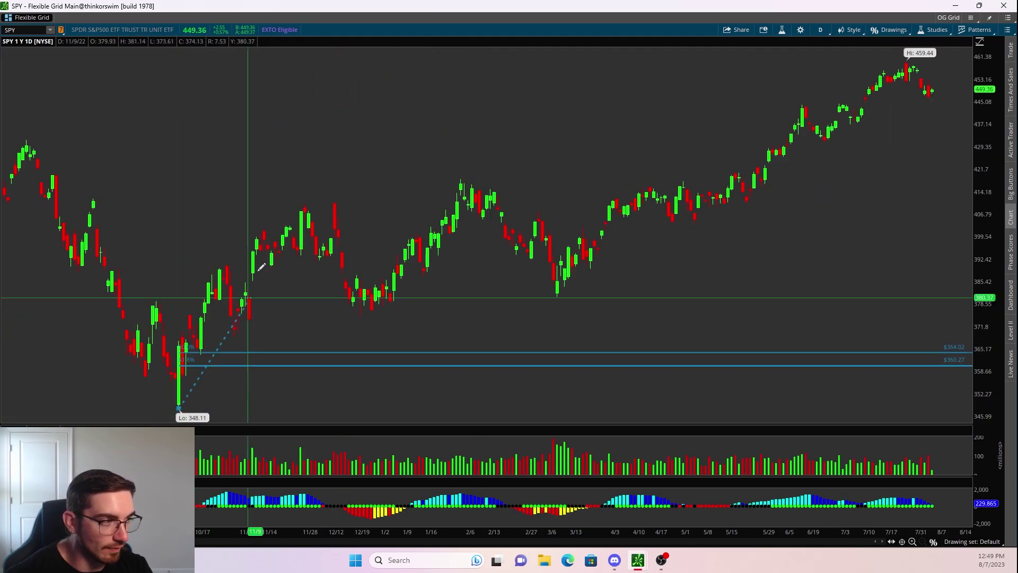
click(335, 201)
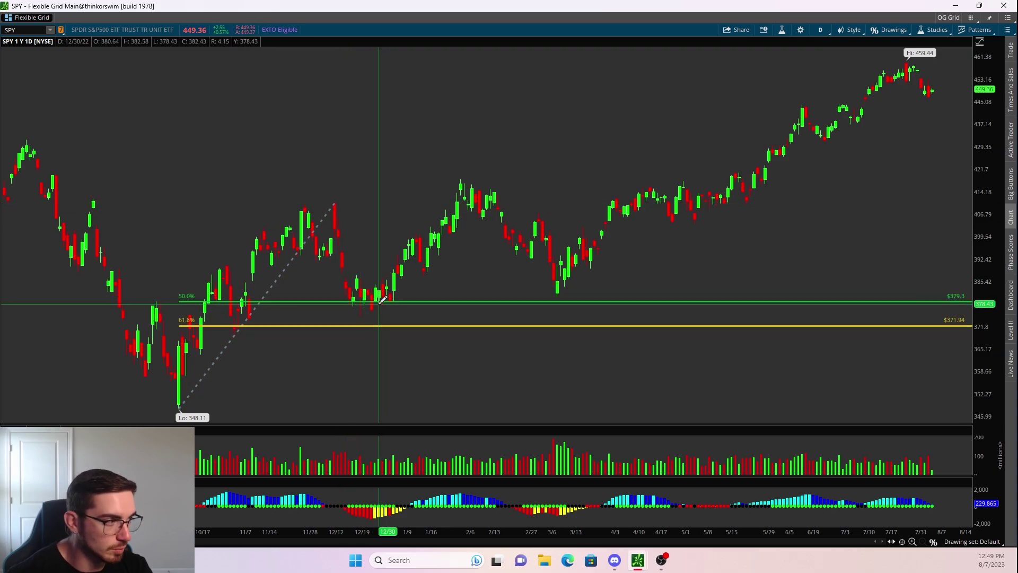
click(179, 406)
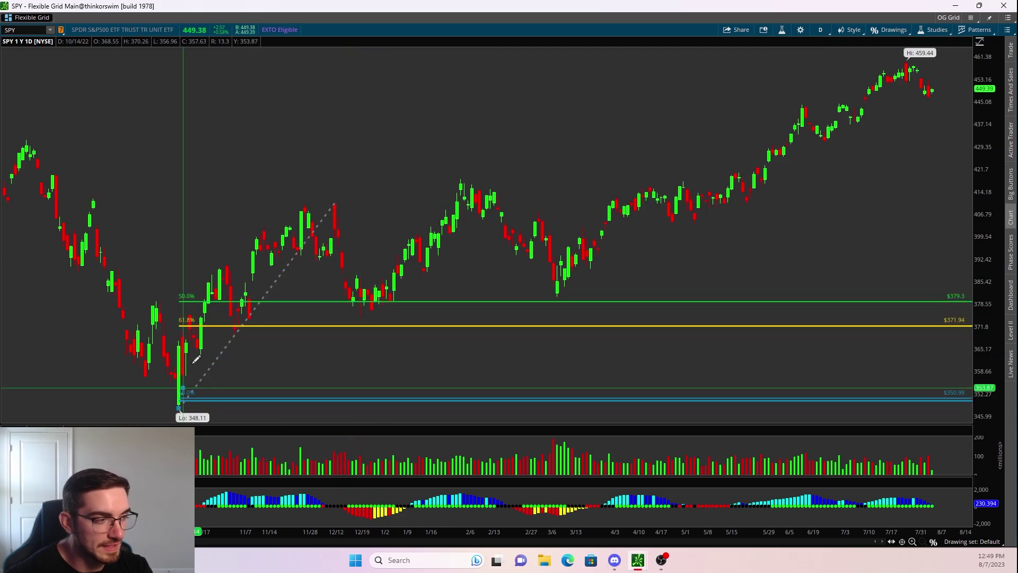
click(232, 256)
drag(136, 297, 421, 288)
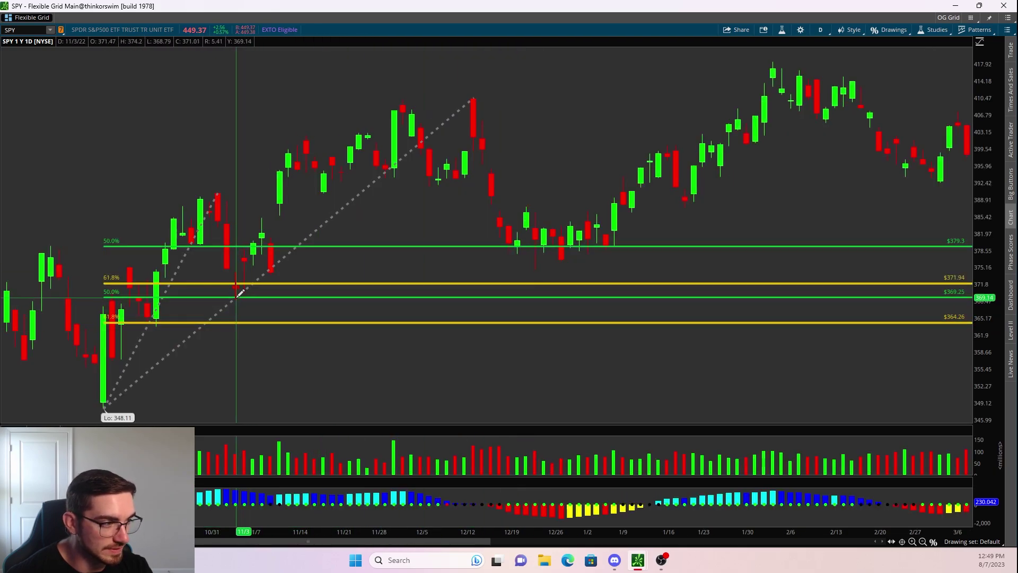
scroll(238, 293, down, 5)
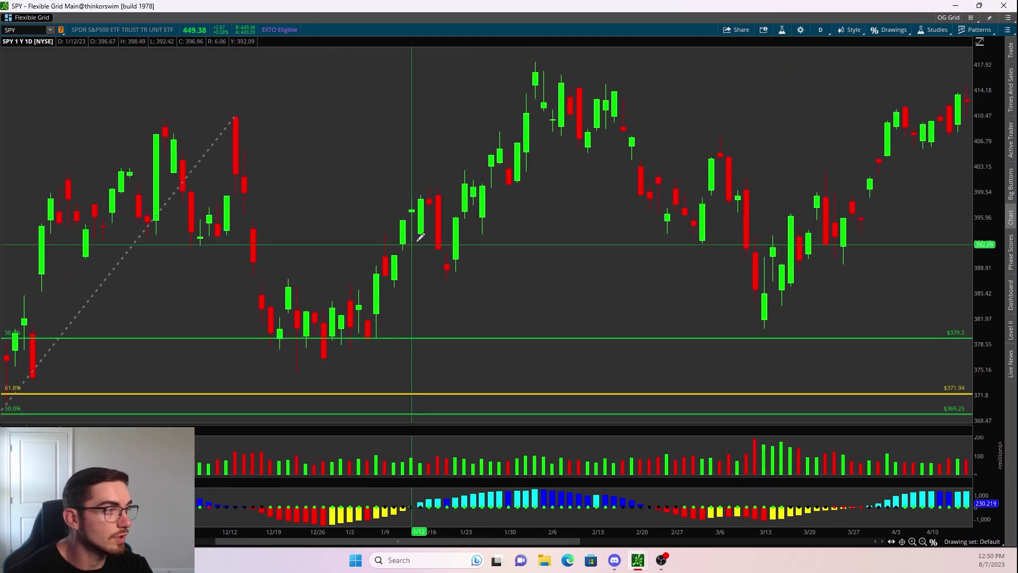
- Exit retracement drawing and switch SPY to the 180 D : 4h chart
click(937, 543)
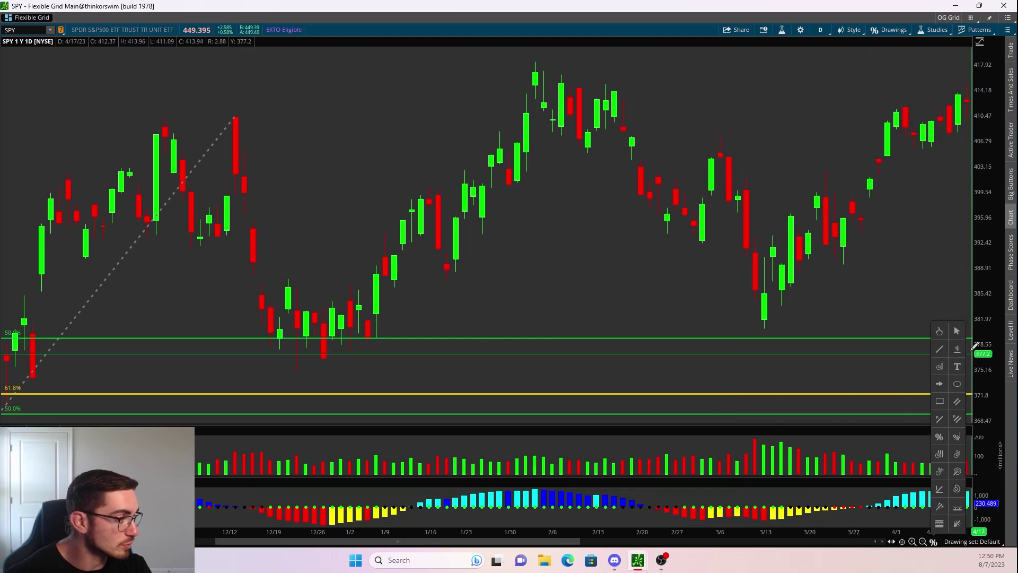
click(821, 30)
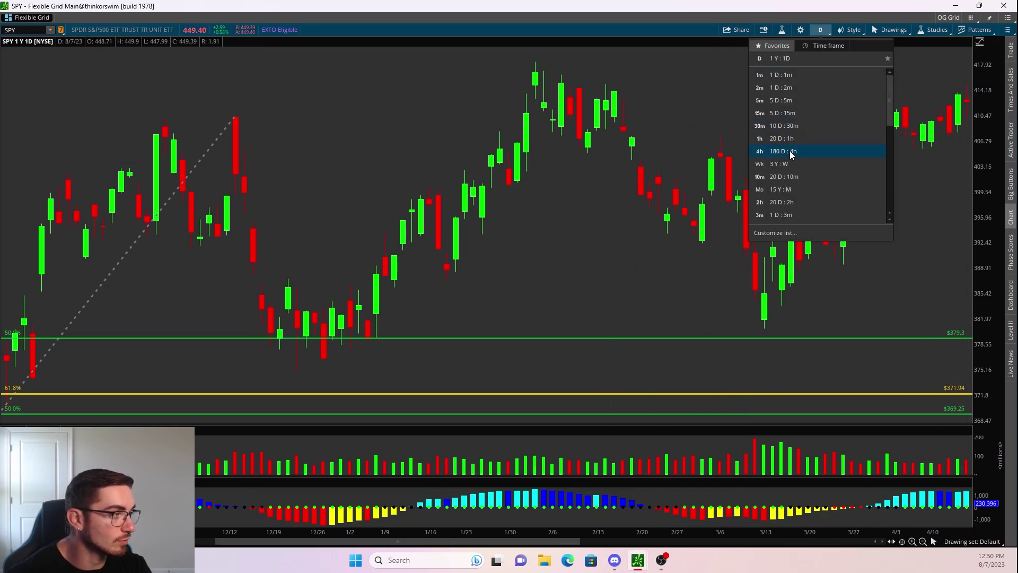
click(795, 152)
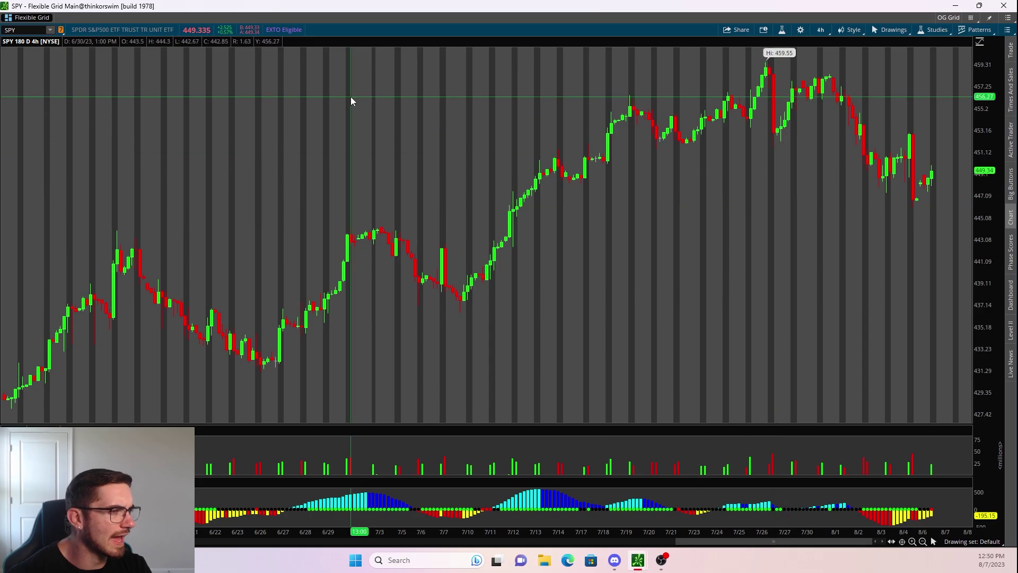
click(25, 30)
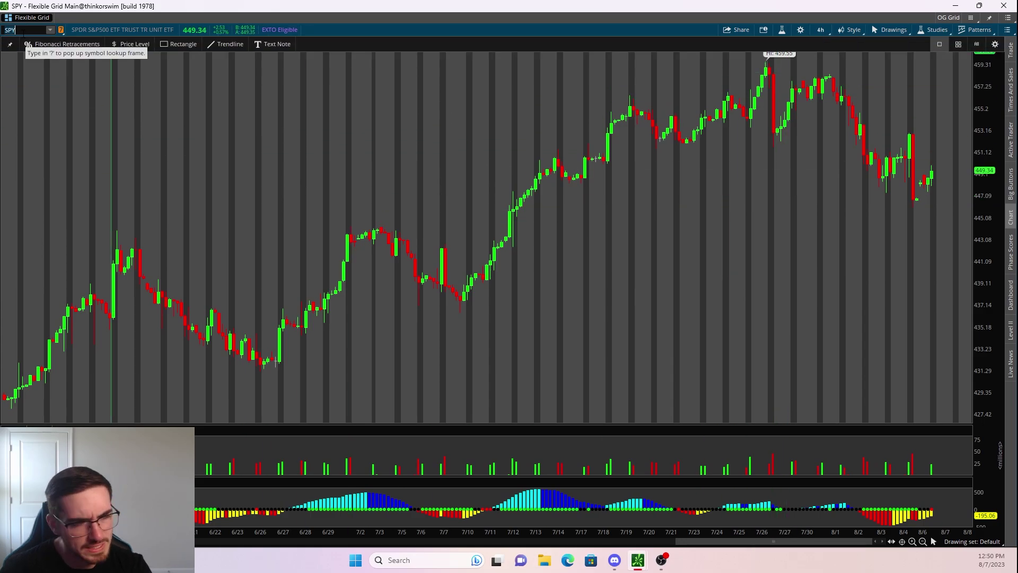
- Load the /ES futures chart and remove all existing drawings
text(/ES)
key(Return)
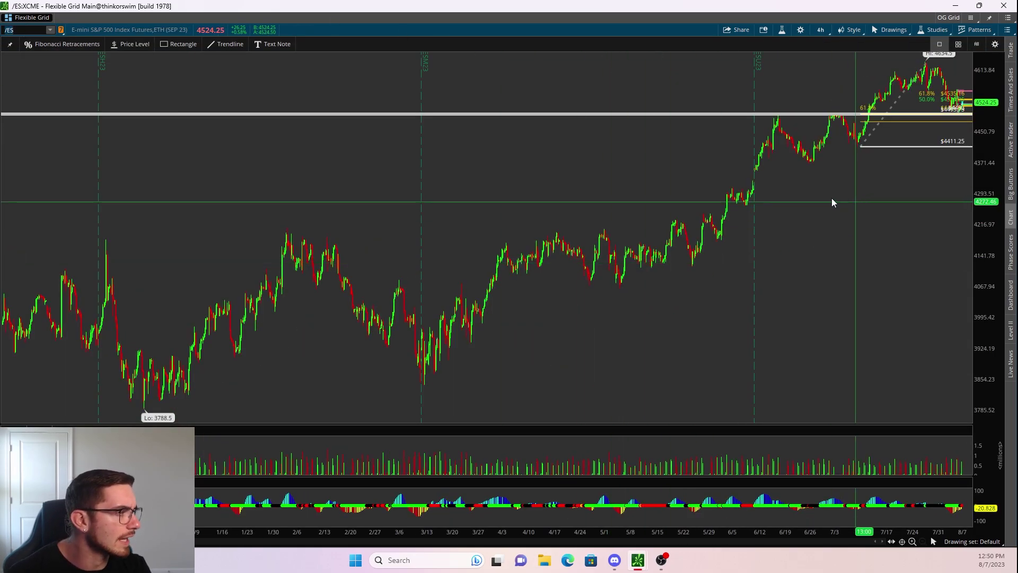
scroll(831, 198, up, 5)
scroll(489, 269, up, 3)
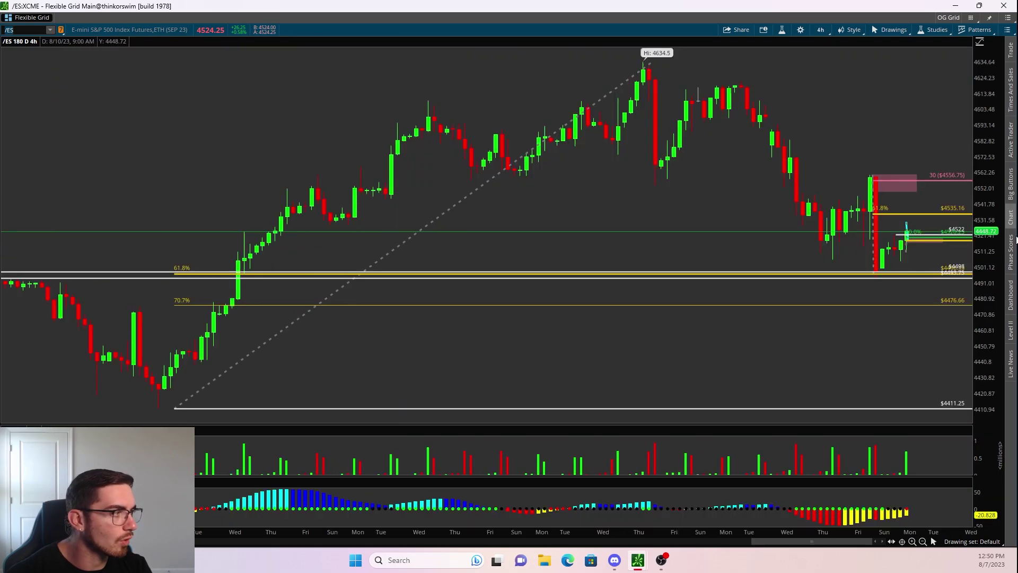
right_click(426, 82)
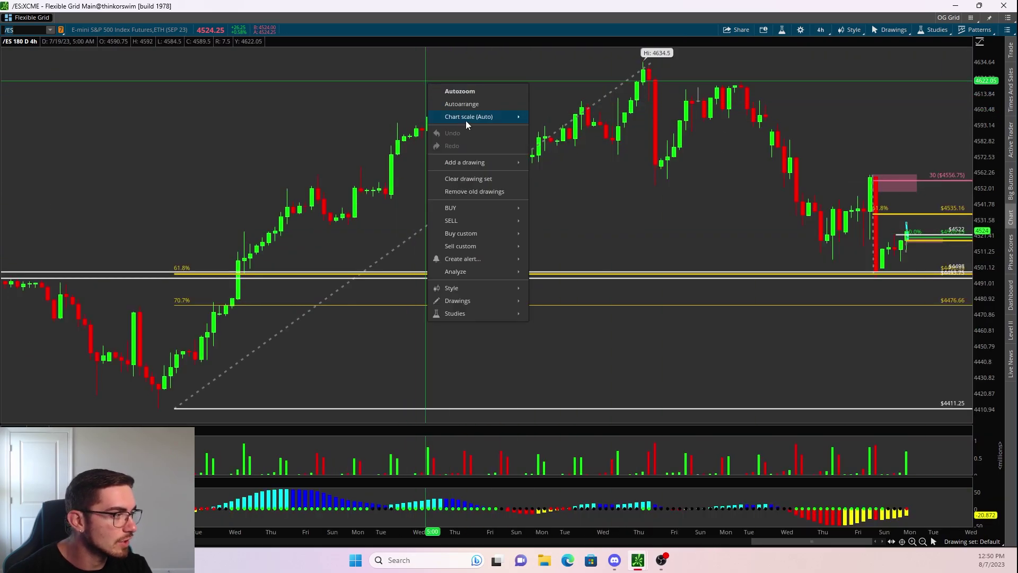
click(463, 179)
click(540, 39)
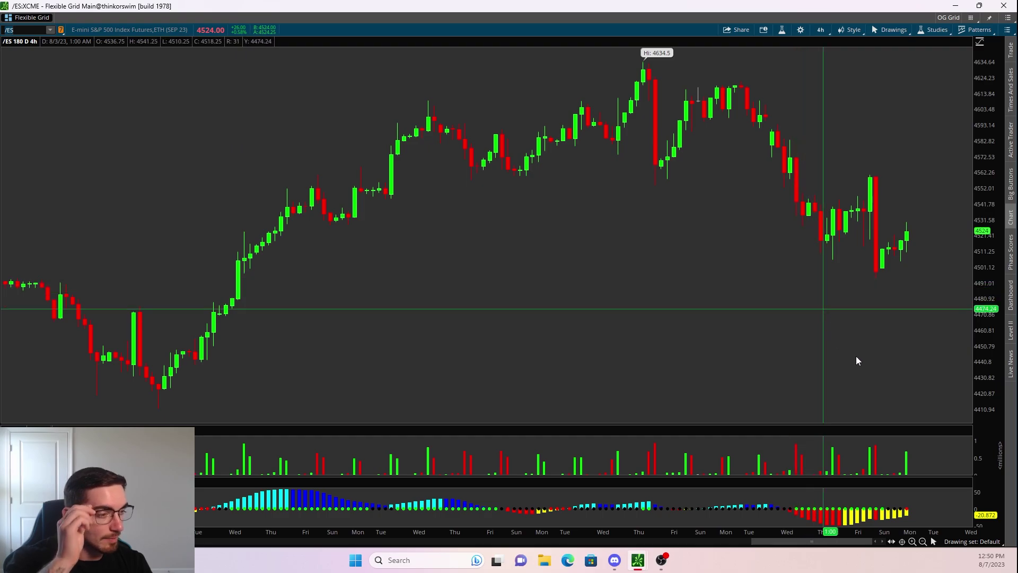
- Draw a Fibonacci retracement from the 4411.25 July low to the 4634.5 high
click(934, 542)
click(949, 504)
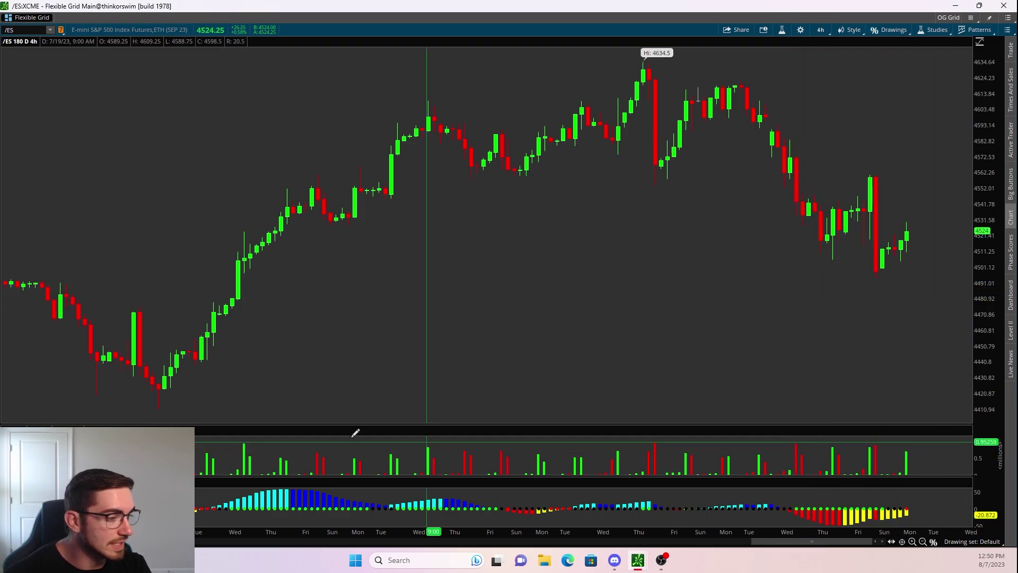
click(159, 399)
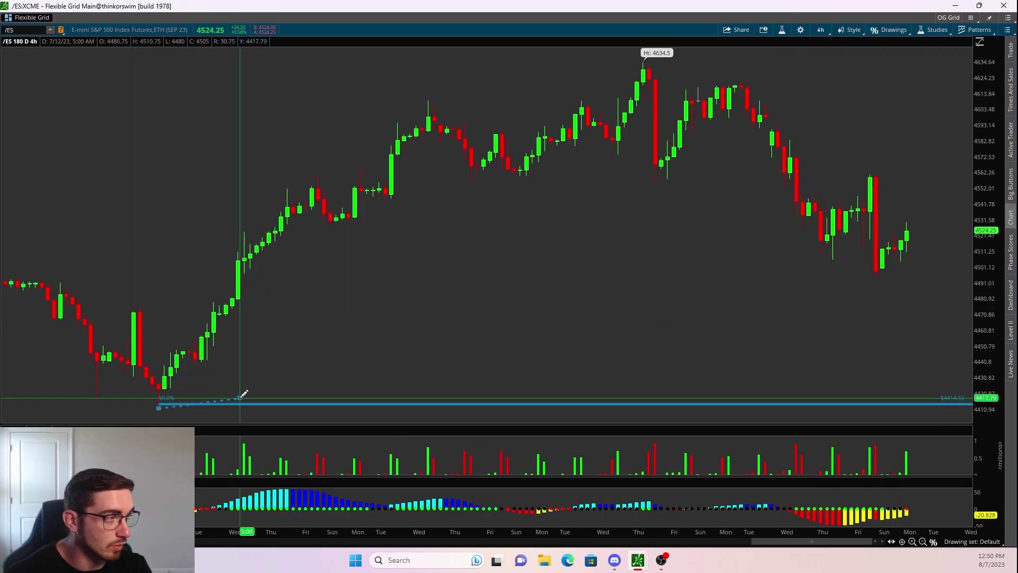
click(645, 57)
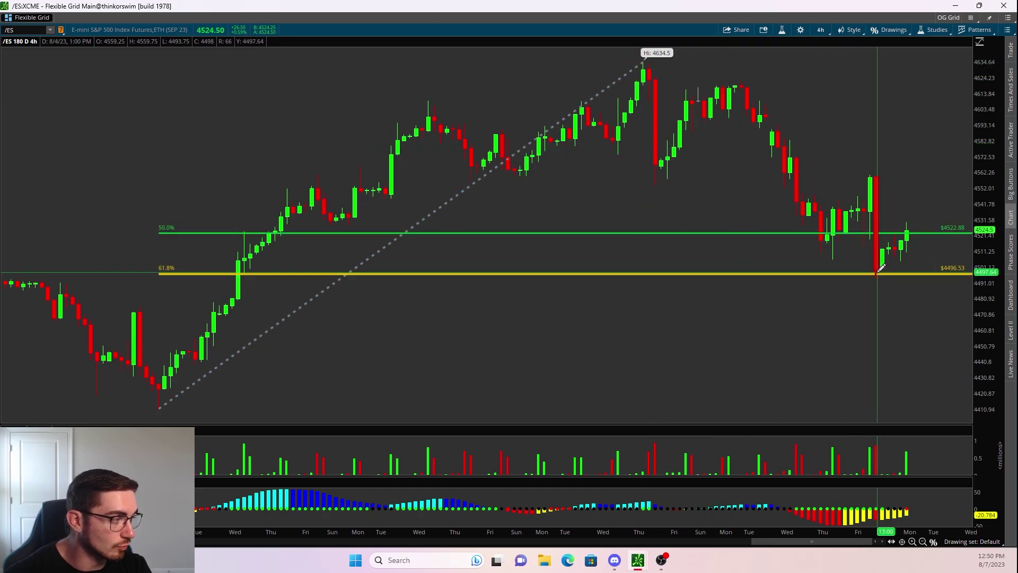
mouse_move(880, 271)
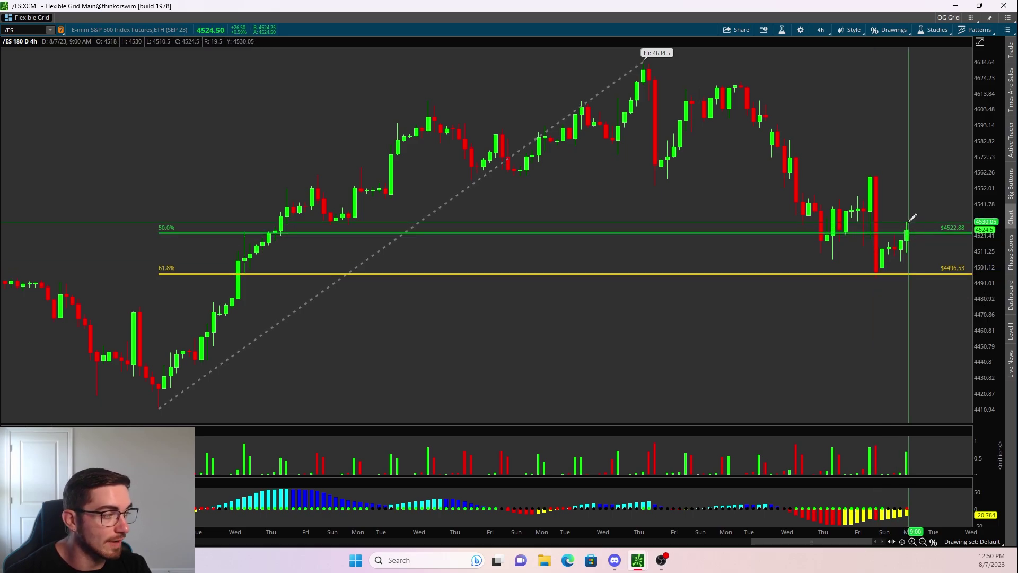
click(819, 30)
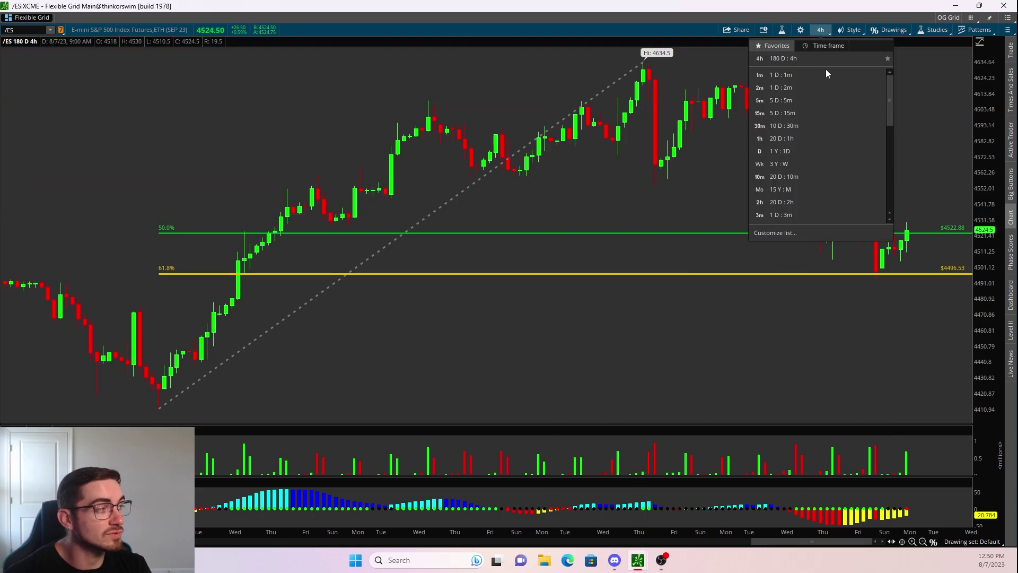
- Switch /ES to 20 D : 1h and draw a retracement from 4560.75 down to 4493.75
click(809, 138)
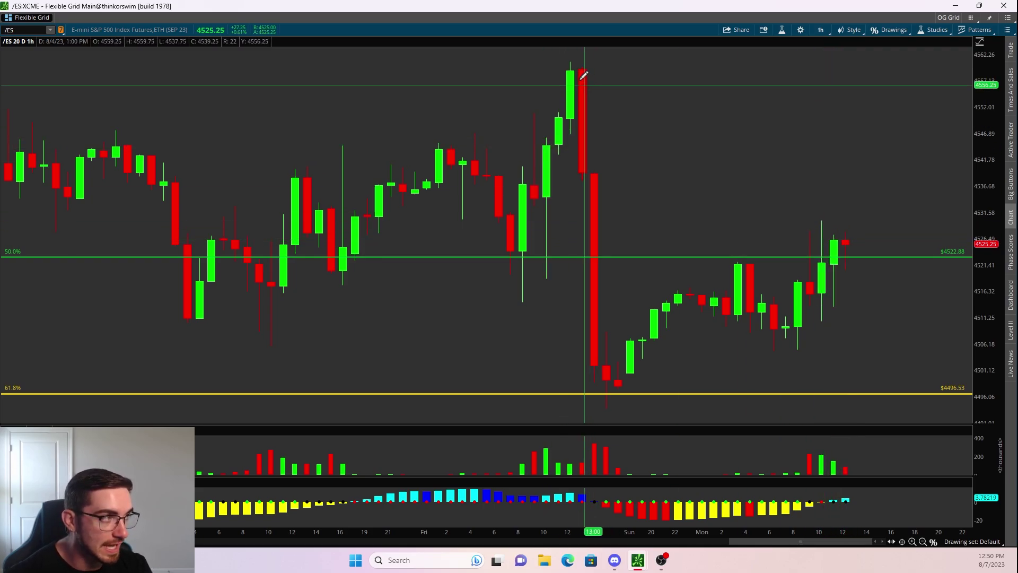
key(ctrl+f)
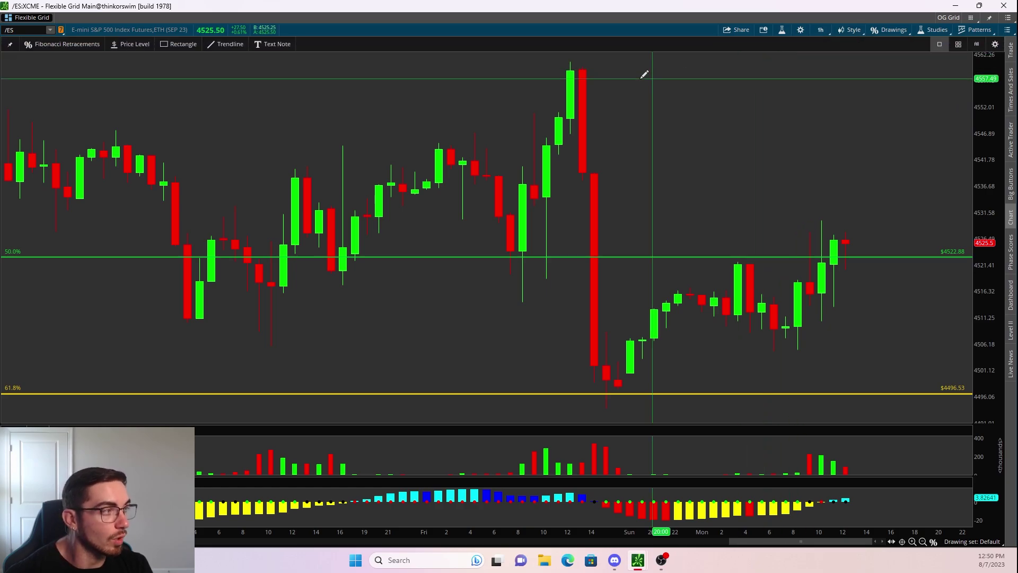
click(570, 62)
click(607, 403)
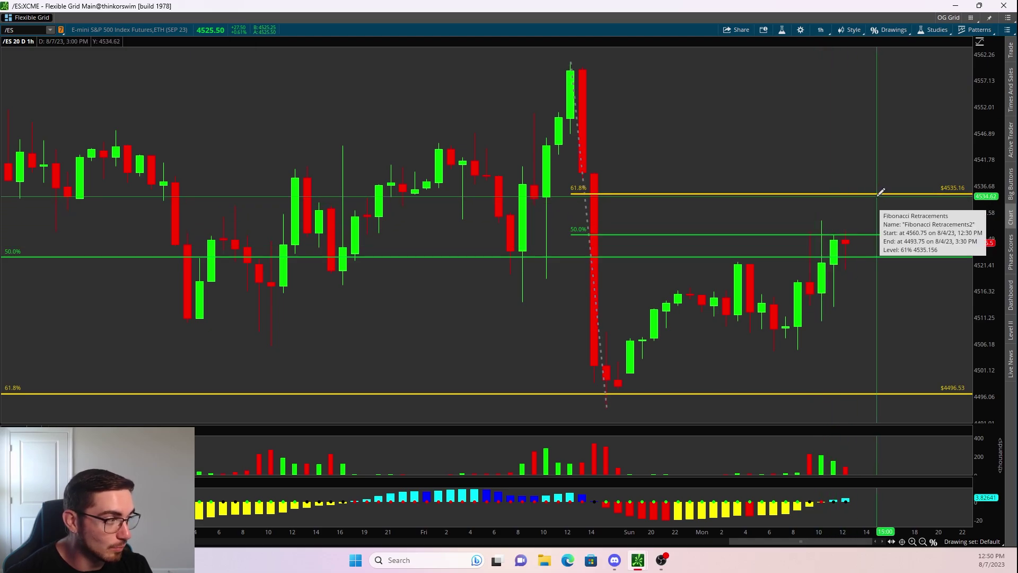
- Apply the retracement's properties, then switch the chart to 5 D : 5m
right_click(639, 257)
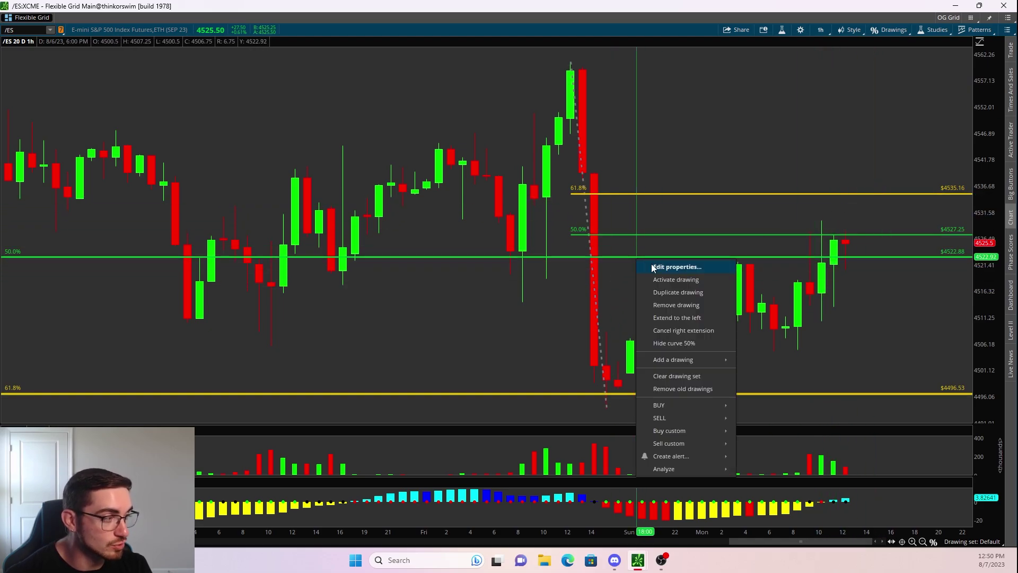
click(663, 265)
click(618, 467)
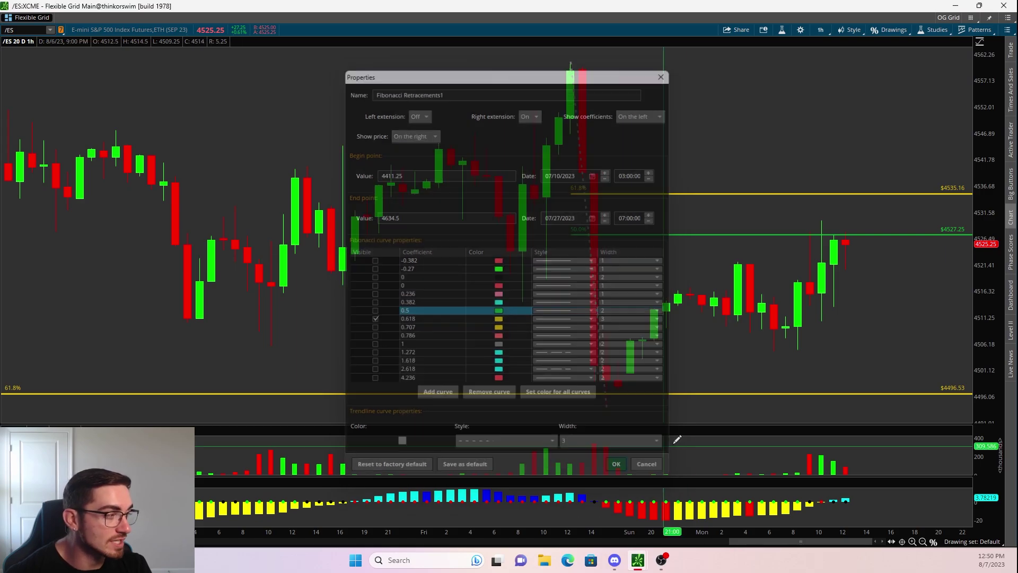
click(820, 30)
click(823, 101)
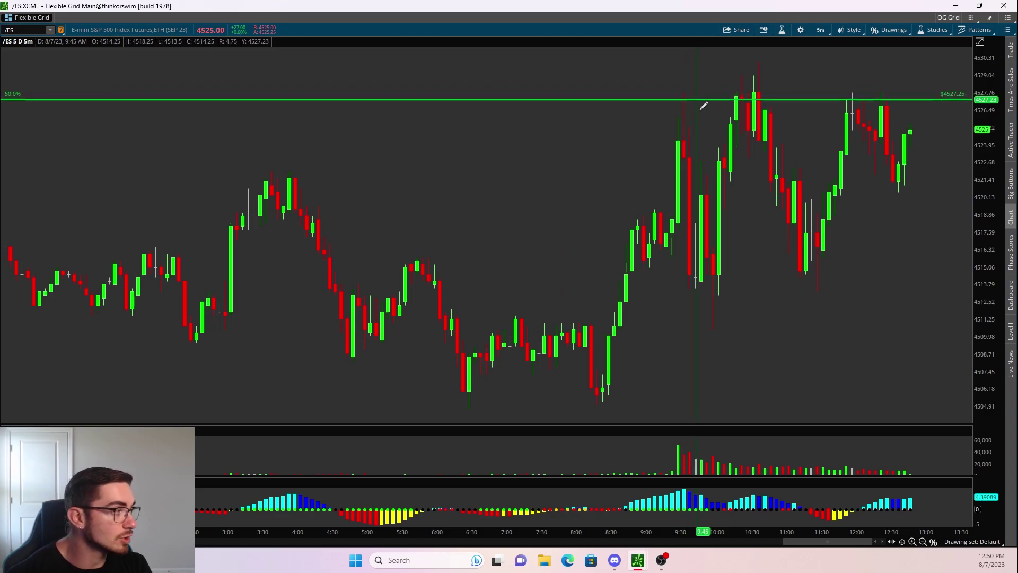
- Review the /NQ 5-minute chart's Fibonacci 50% and 61.8% levels
mouse_move(41, 46)
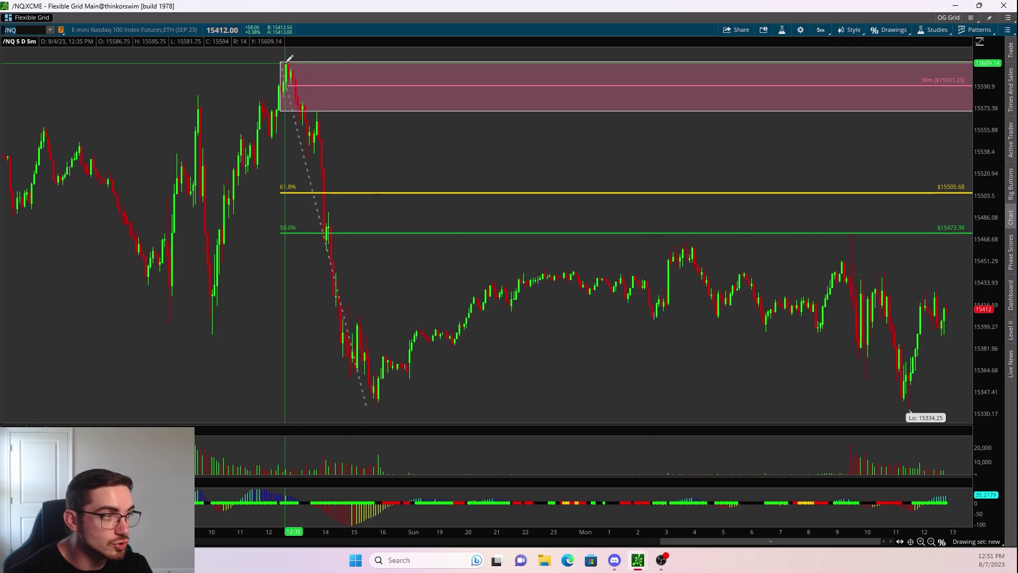
click(816, 32)
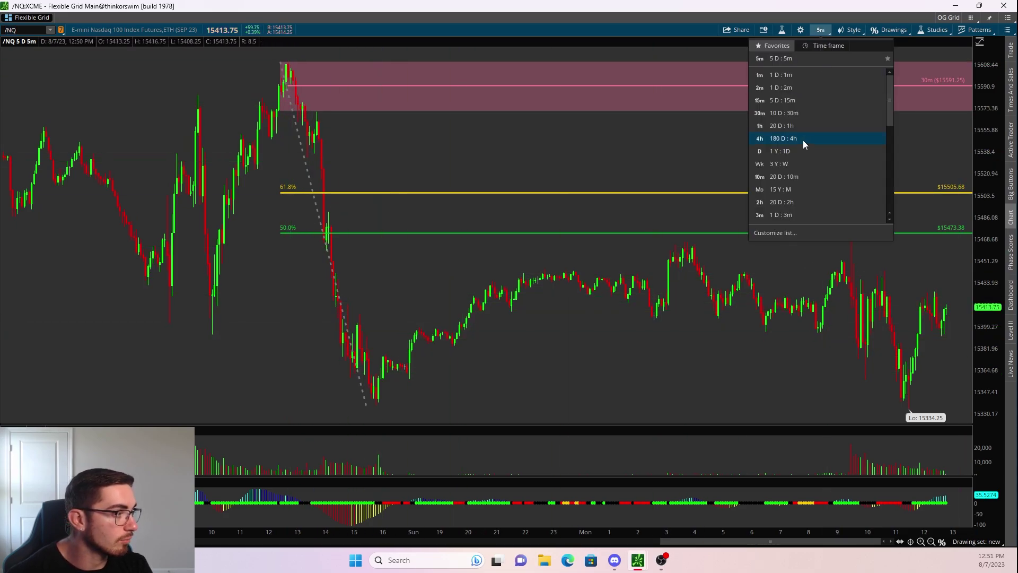
click(808, 127)
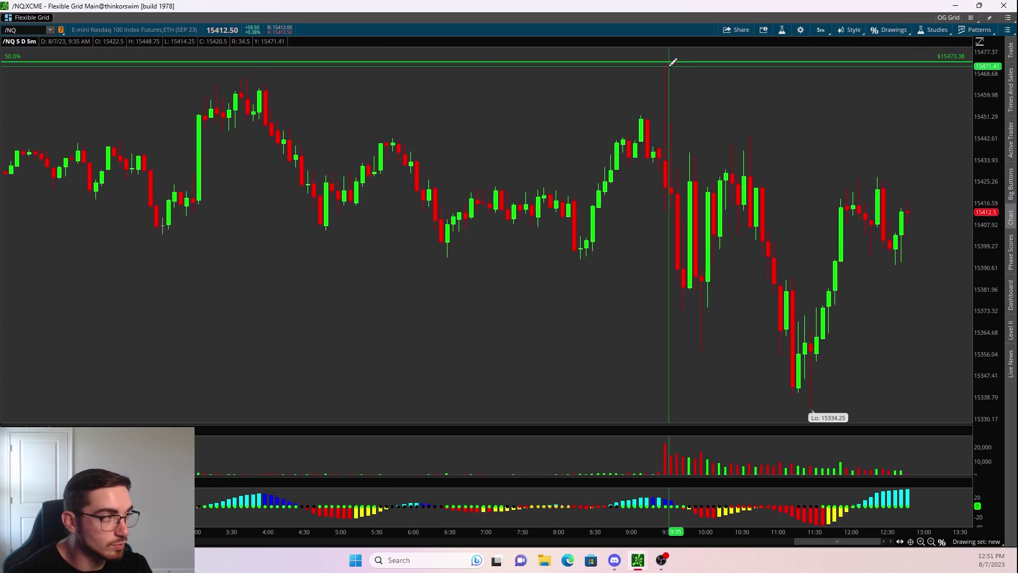
mouse_move(673, 57)
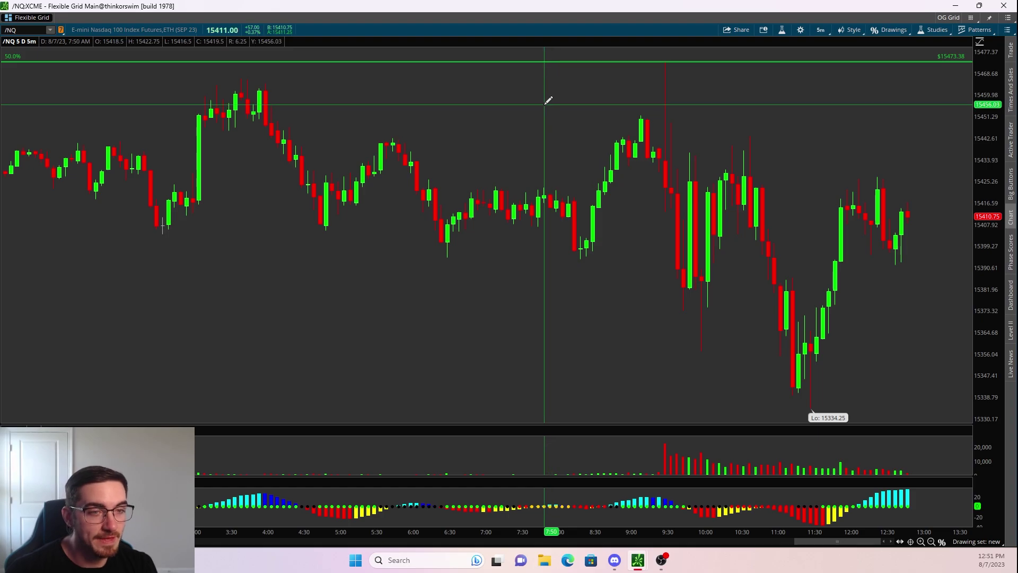
- Enter SPY in the symbol box to load it onto the chart
mouse_move(29, 41)
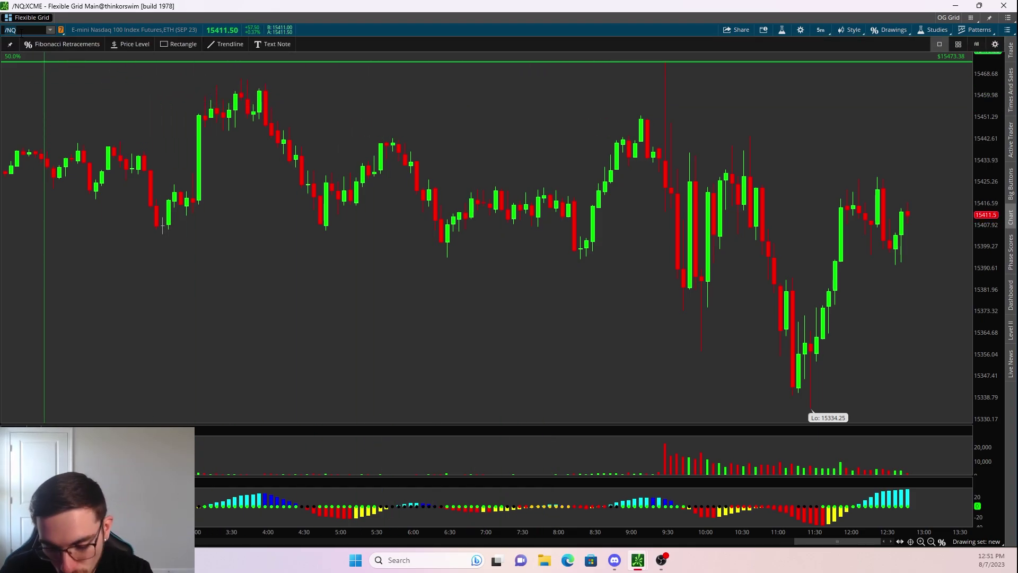
text(Y)
key(Return)
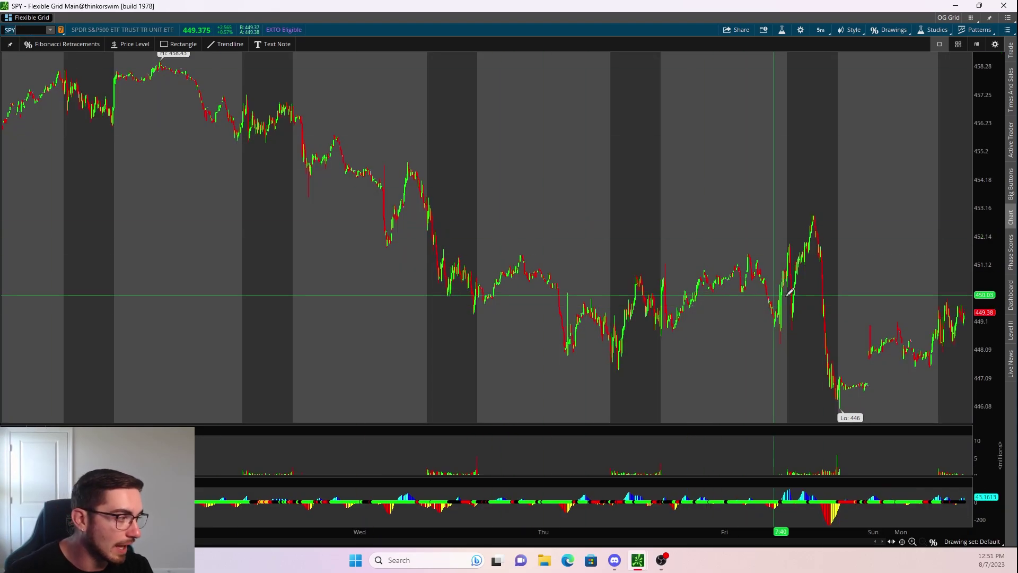
- On 20 D : 1h, draw a retracement from the 12:00 high to the low (50% 449.45, 61.8% 450.26)
scroll(918, 253, up, 5)
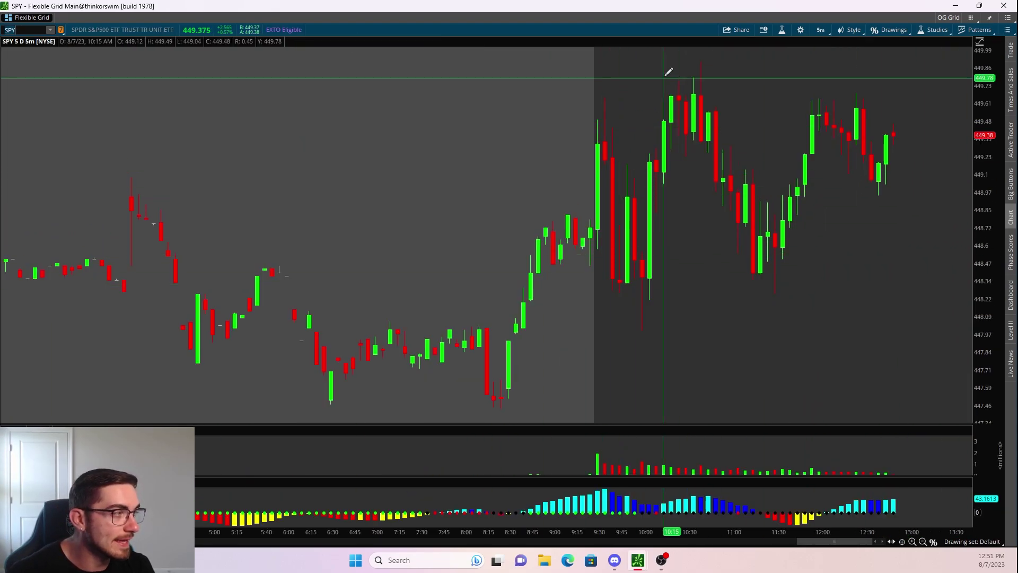
click(818, 30)
click(806, 125)
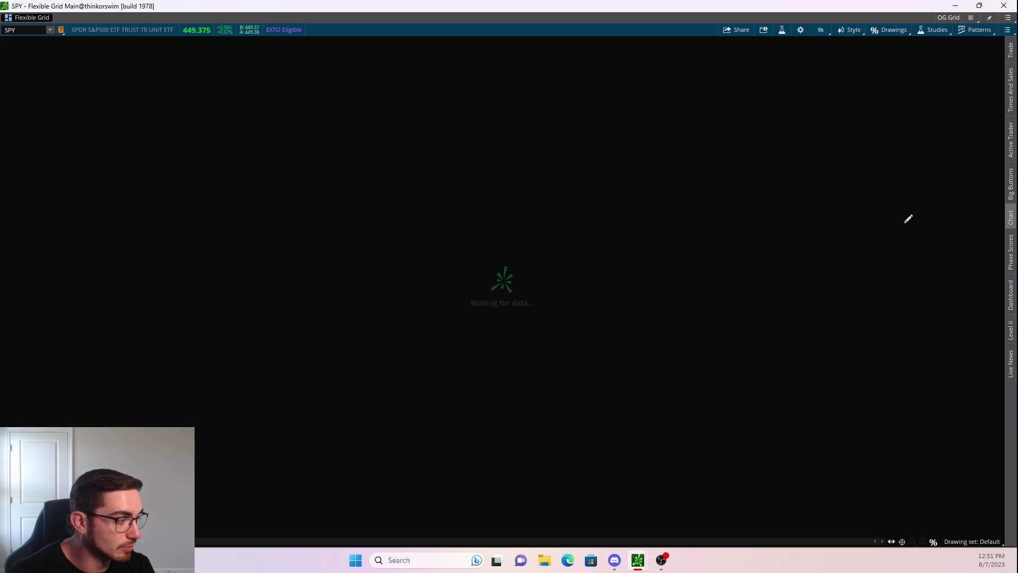
scroll(922, 212, up, 3)
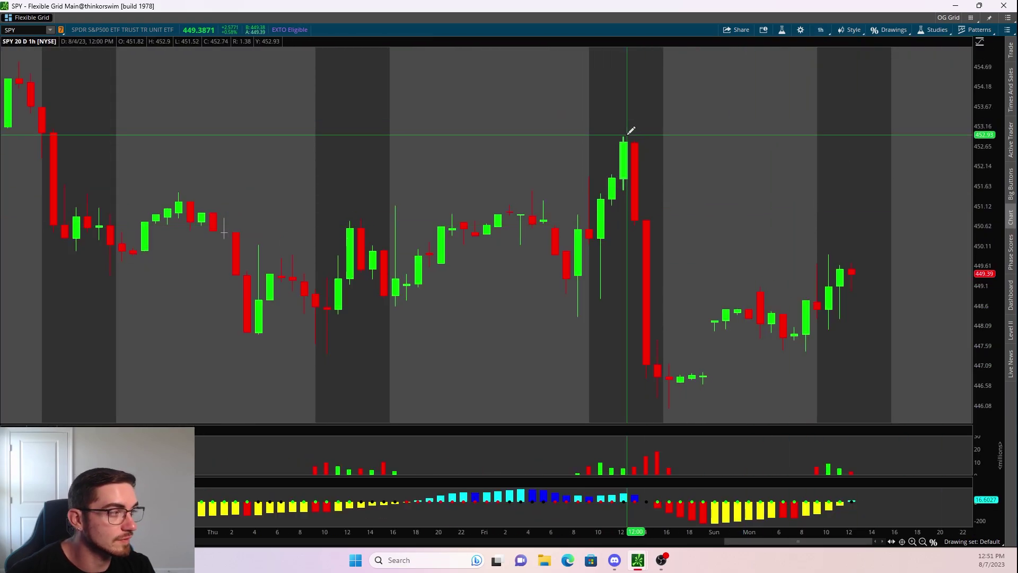
mouse_move(625, 137)
mouse_down()
mouse_move(664, 280)
mouse_move(669, 406)
mouse_up()
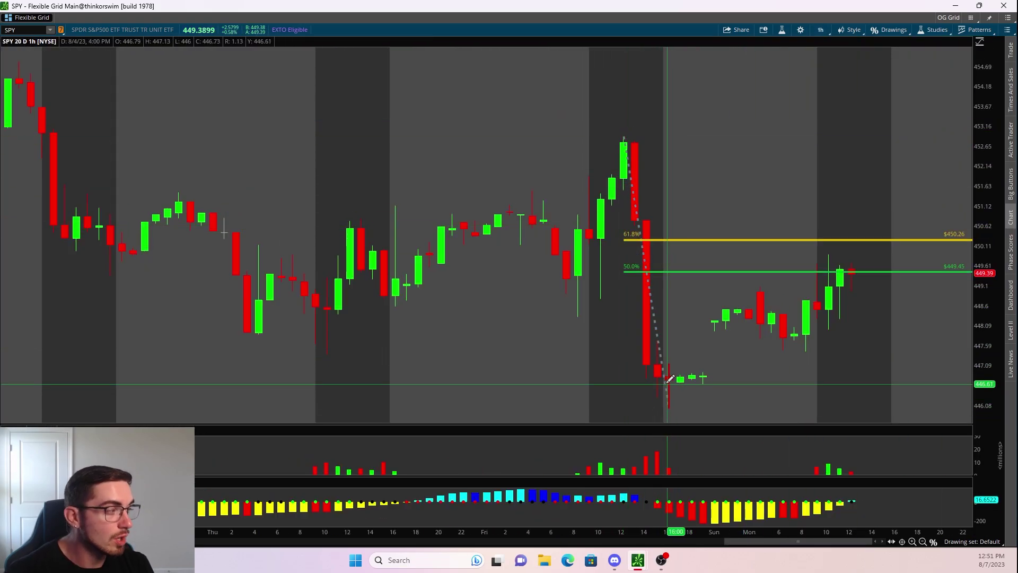
- On 5 D : 5m, draw a retracement from the 9:35 high to the 9:45 low
click(820, 30)
click(810, 100)
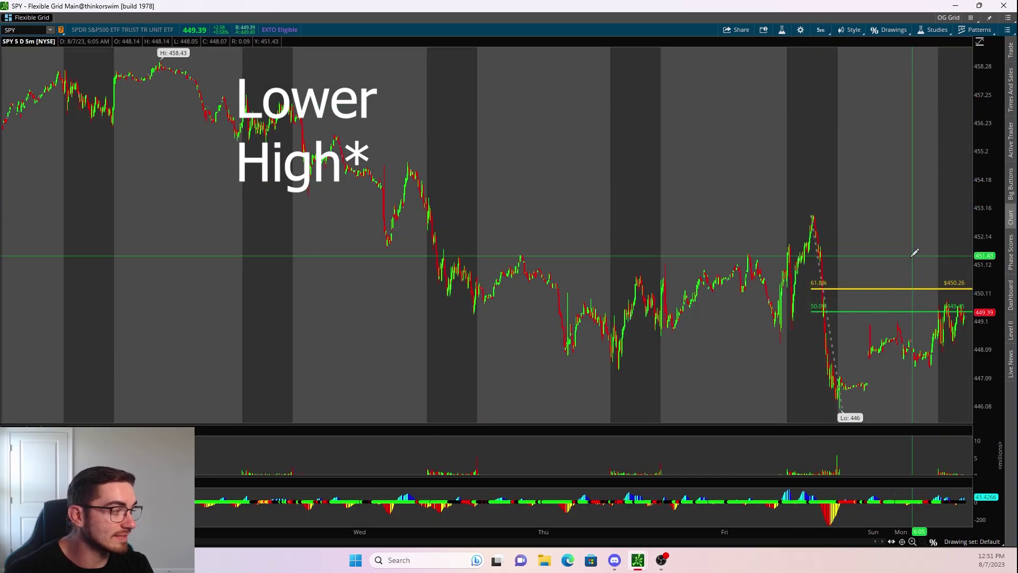
scroll(915, 186, up, 3)
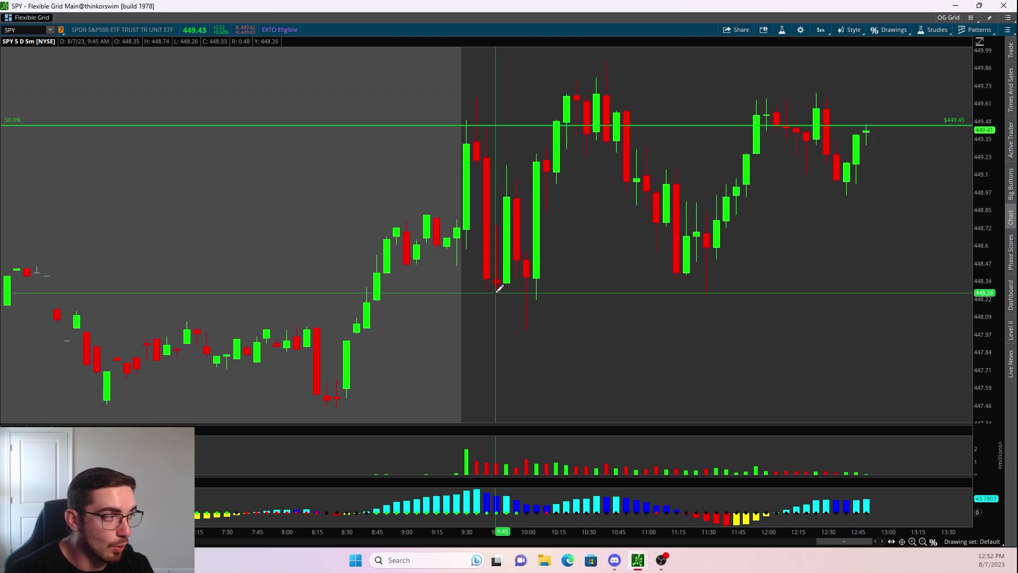
scroll(514, 165, up, 2)
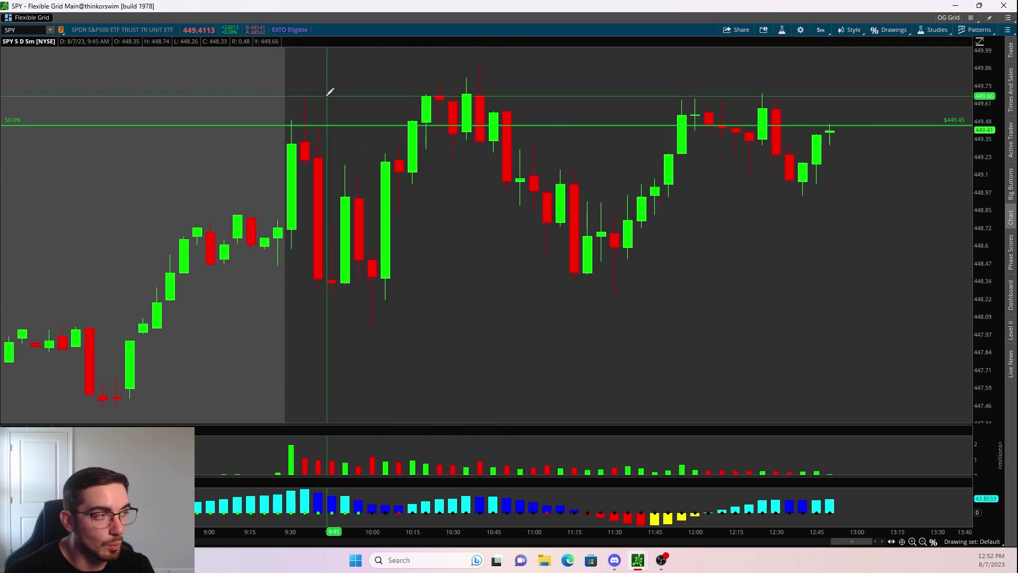
click(336, 293)
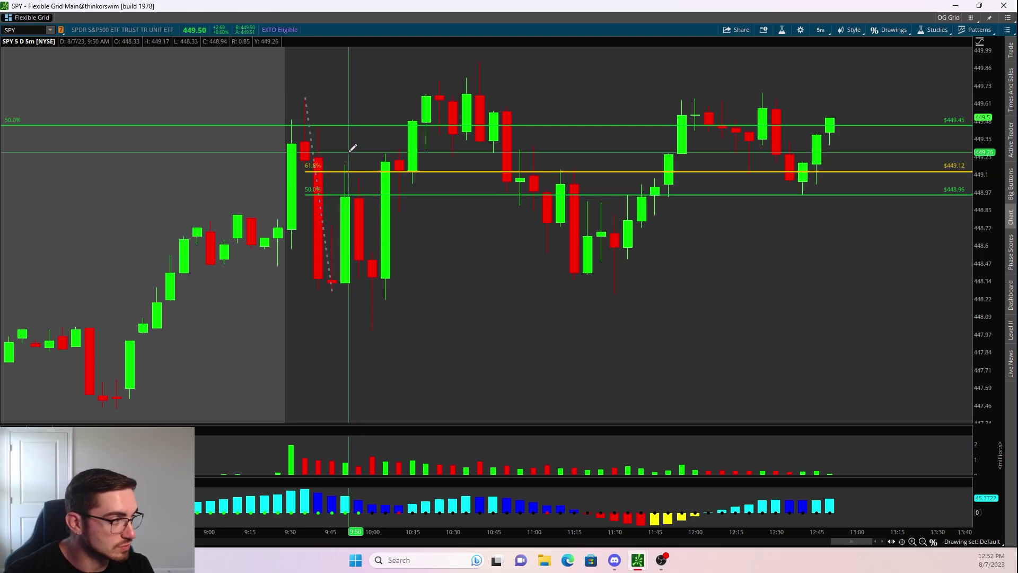
click(821, 30)
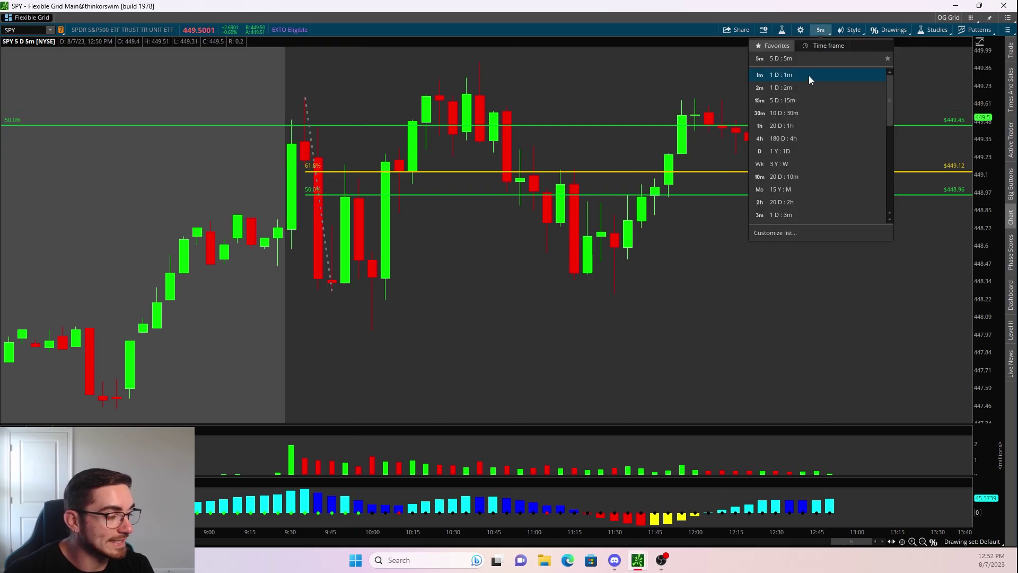
- Switch SPY to 1 D : 1m and zoom into the 9:32–10:40 morning move
click(809, 75)
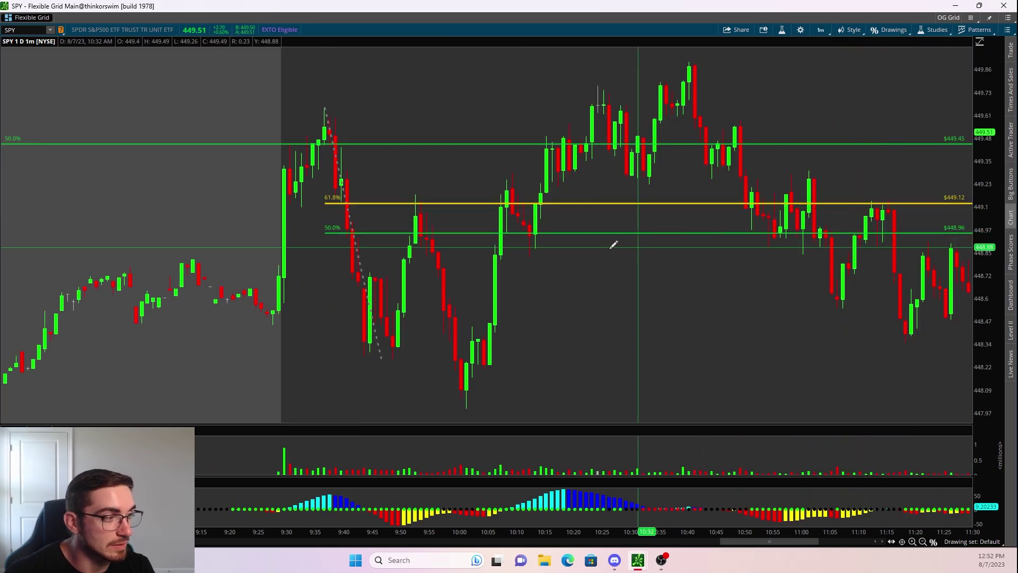
drag(220, 239, 693, 245)
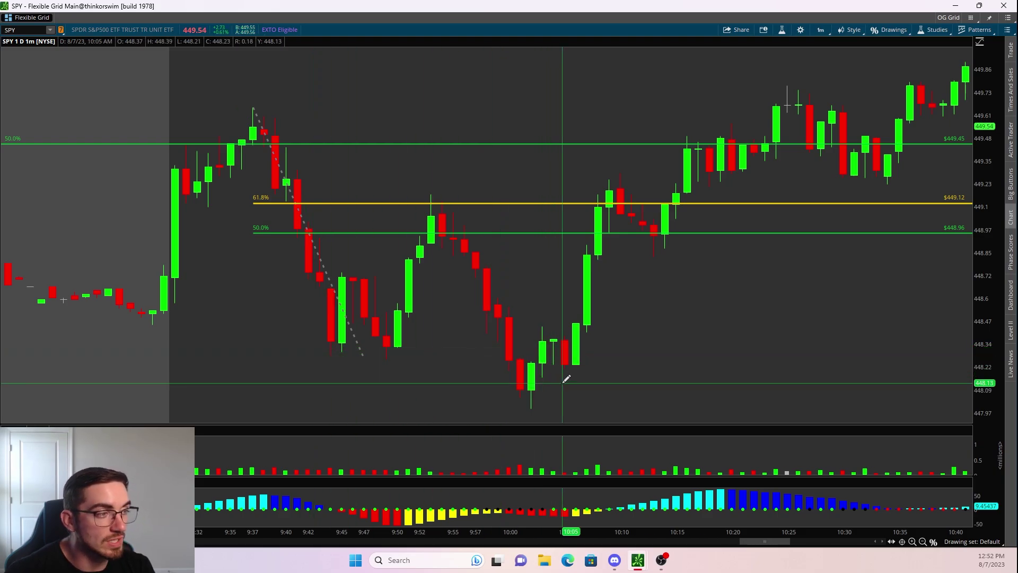
click(822, 31)
- Switch SPY back to 20 days of hourly bars
click(798, 129)
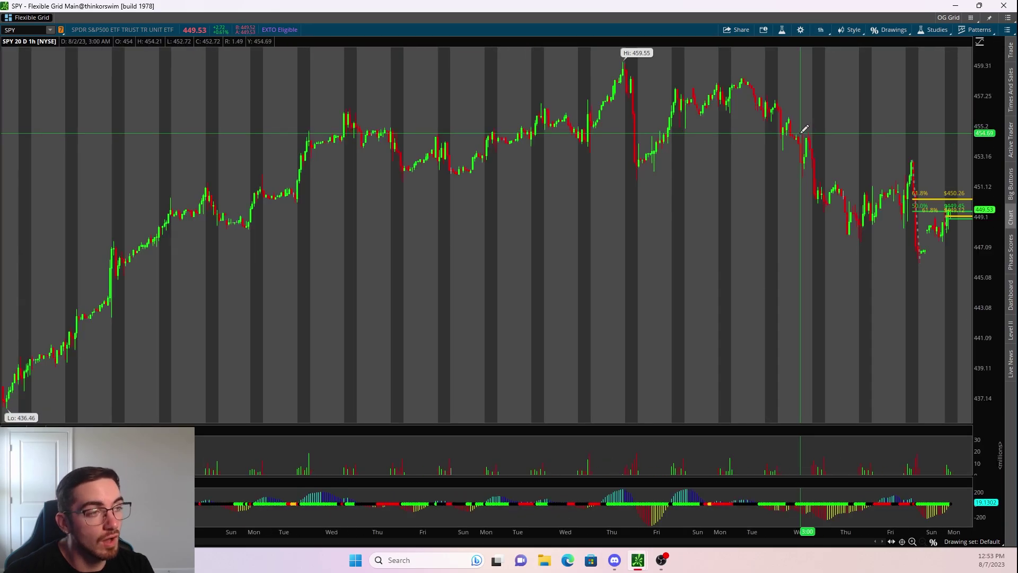
scroll(689, 216, up, 3)
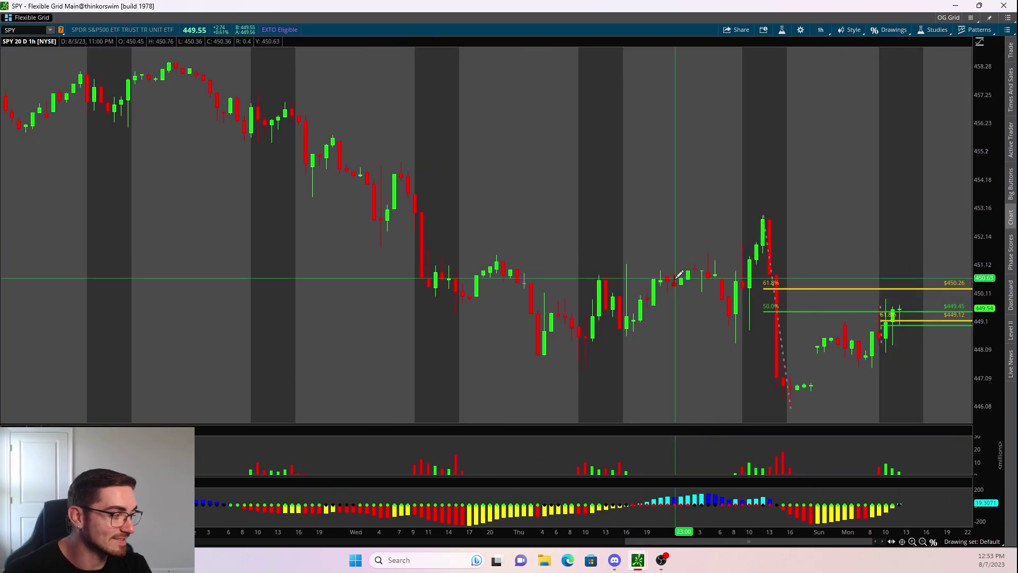
scroll(679, 274, up, 3)
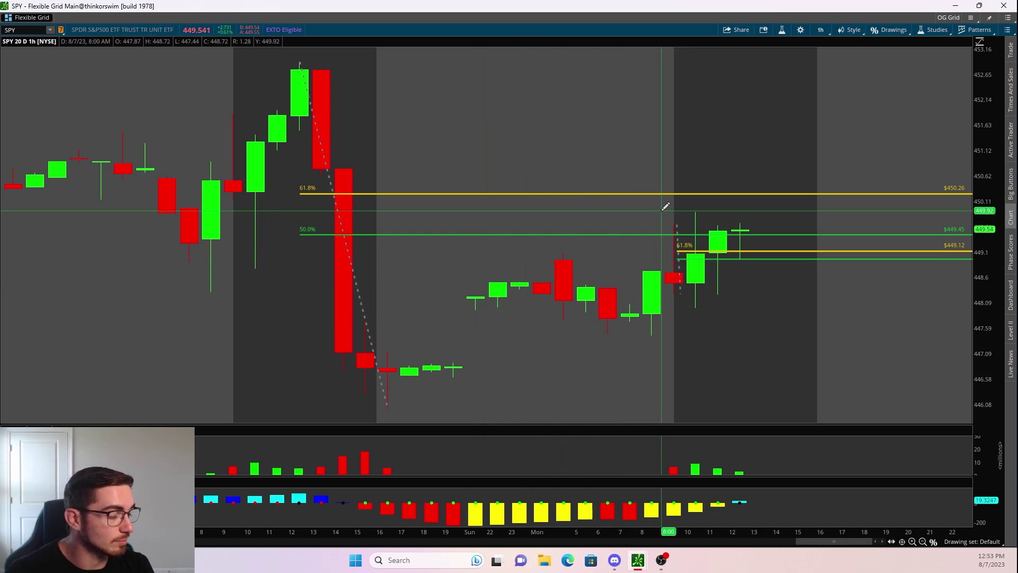
- Clear every drawing from the chart and zoom out to show more hourly candles
mouse_move(679, 190)
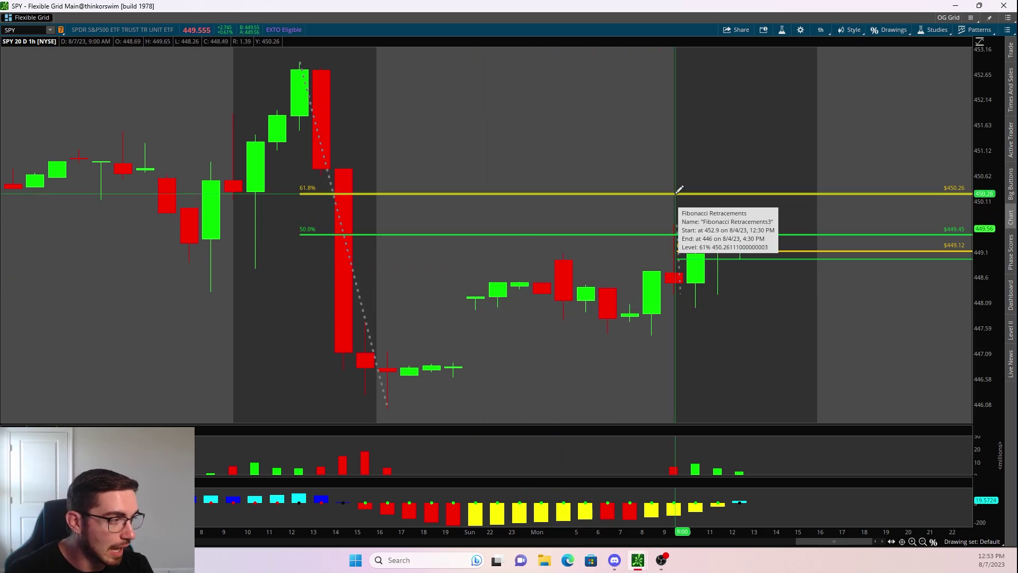
right_click(672, 142)
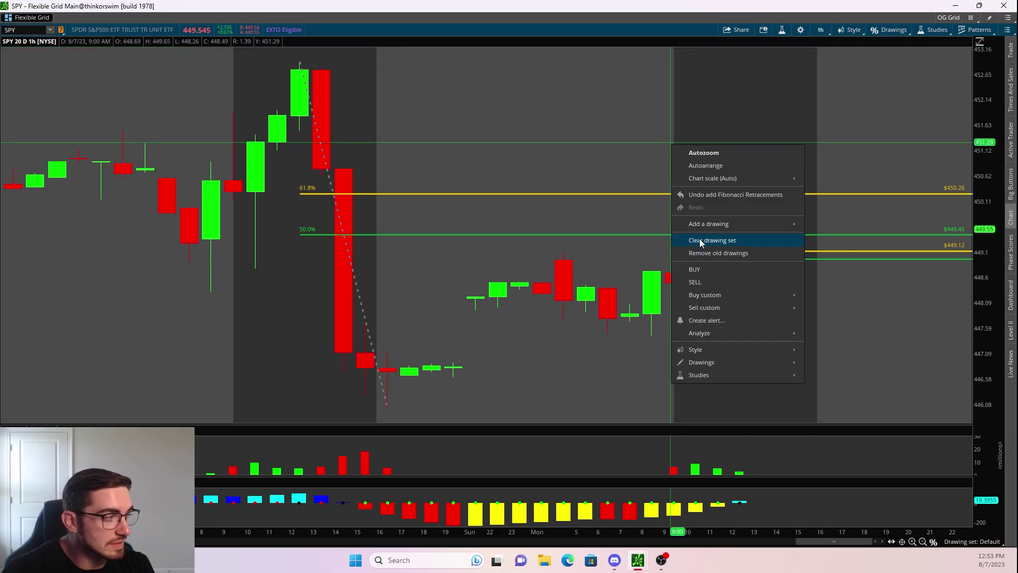
click(699, 242)
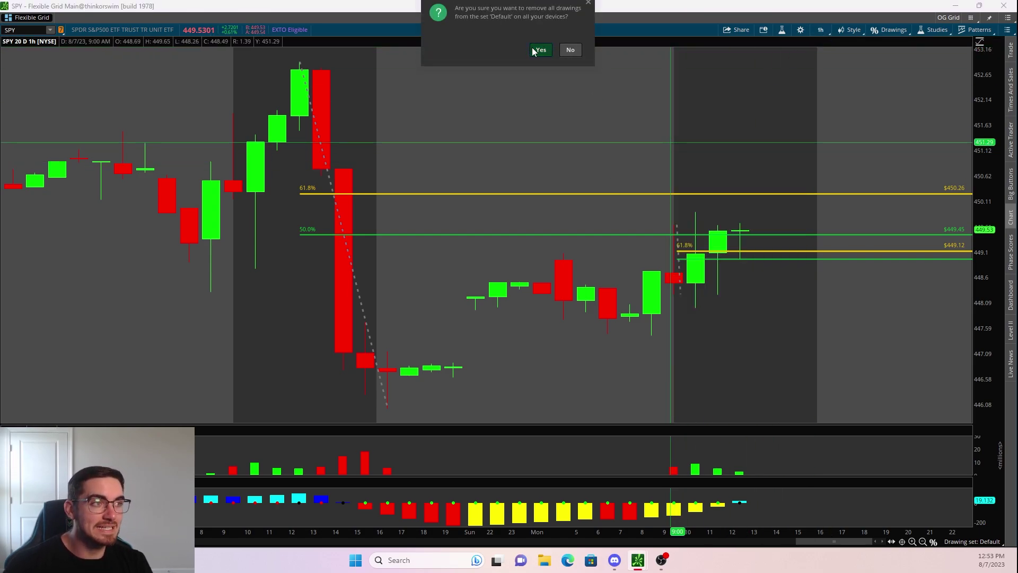
click(538, 50)
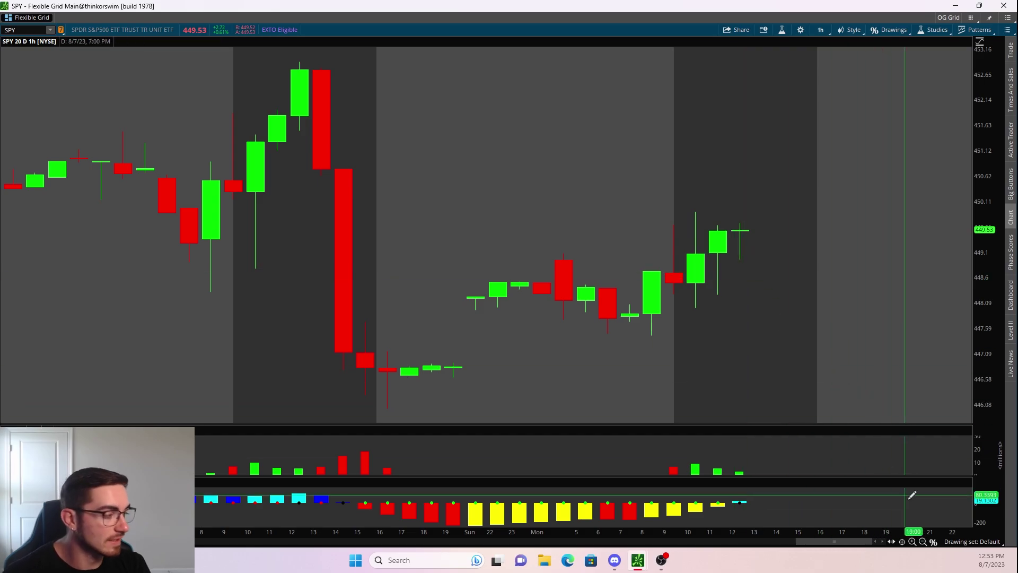
click(923, 541)
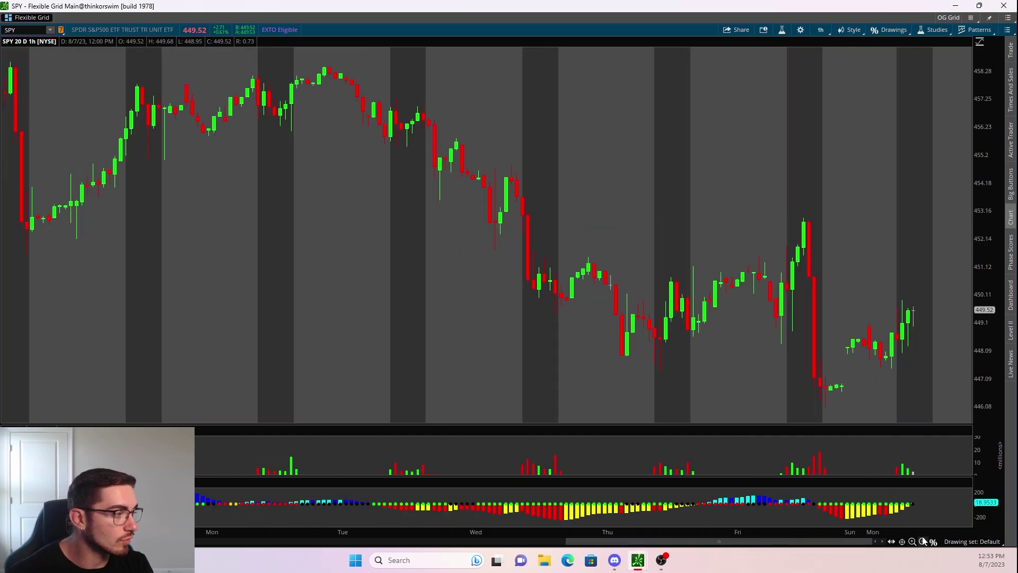
- Zoom out to late July and draw a retracement from Tuesday's 458.43 high to Thursday's 447.37 low
click(923, 541)
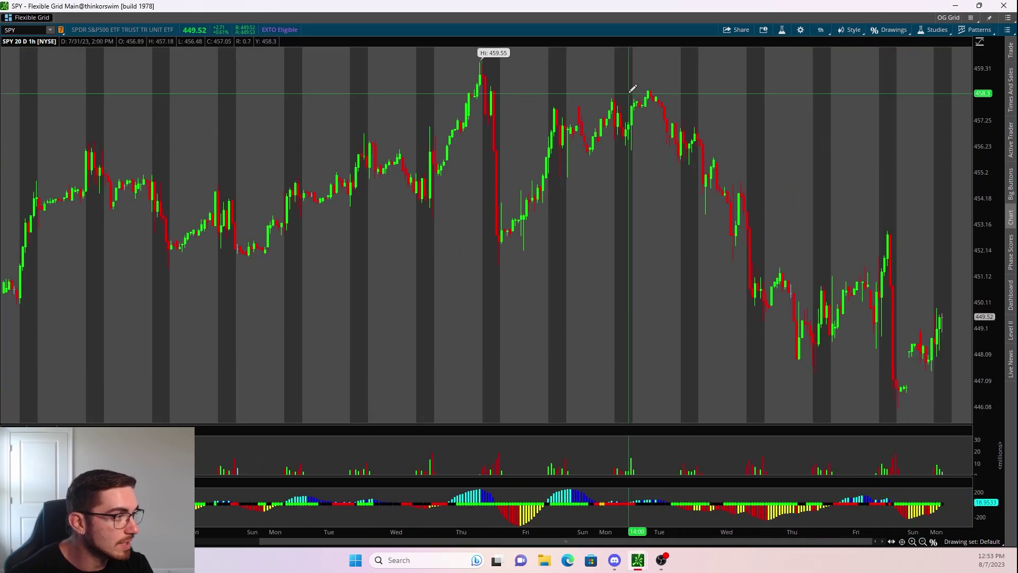
click(647, 90)
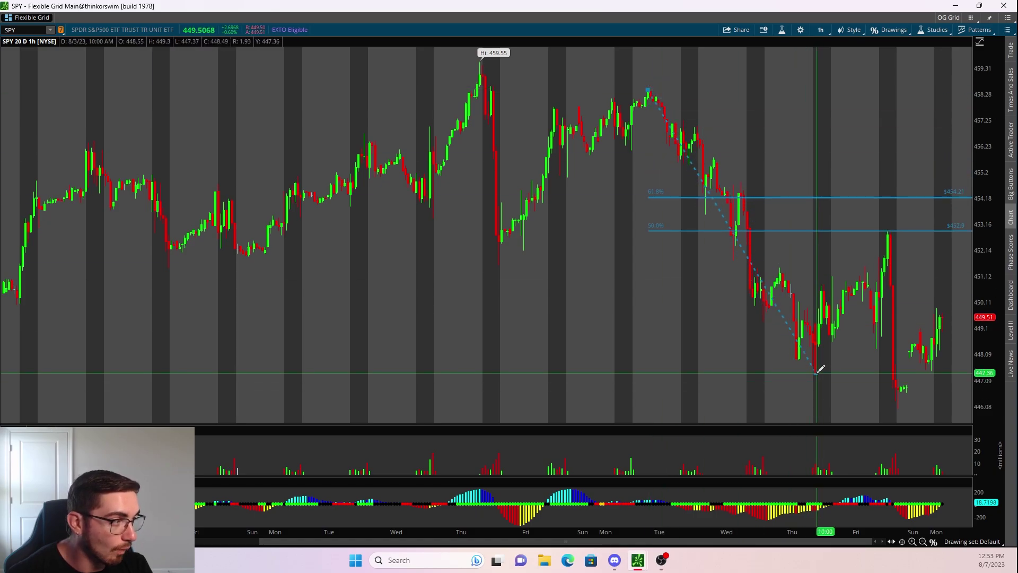
click(816, 373)
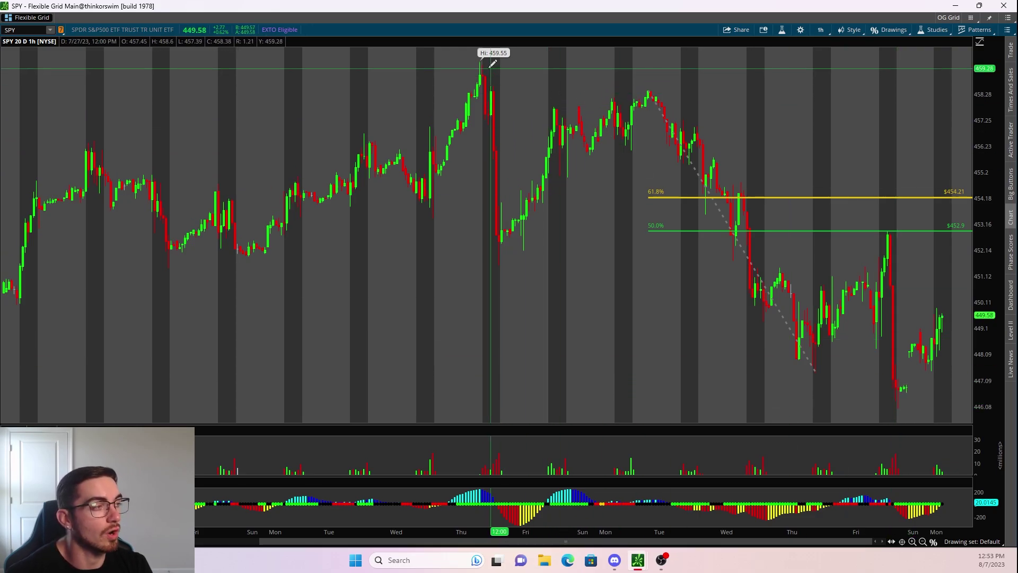
- Add a trial Thursday-to-Friday retracement, then remove that extra upper retracement
drag(480, 60, 500, 261)
click(499, 260)
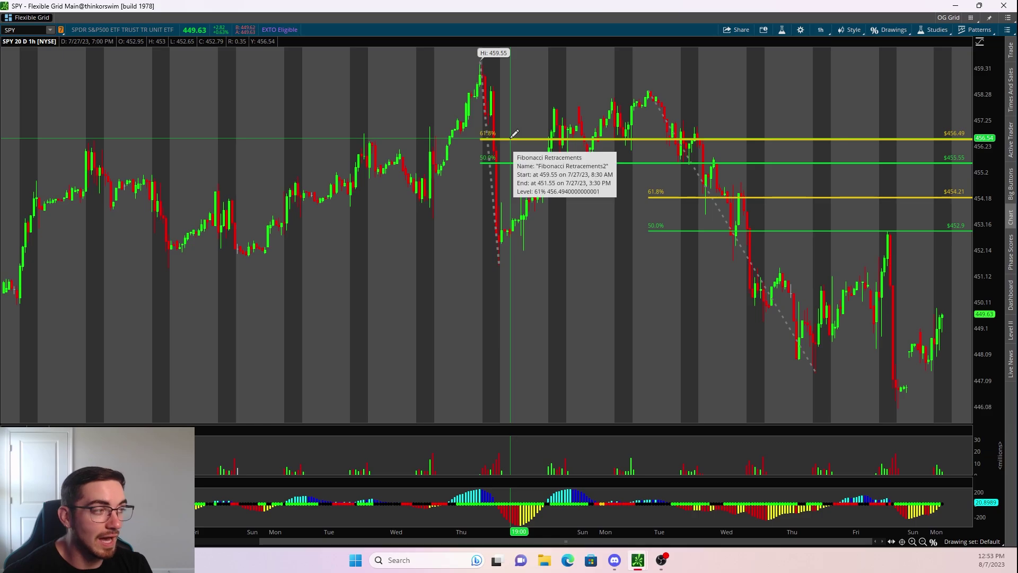
right_click(551, 139)
click(583, 189)
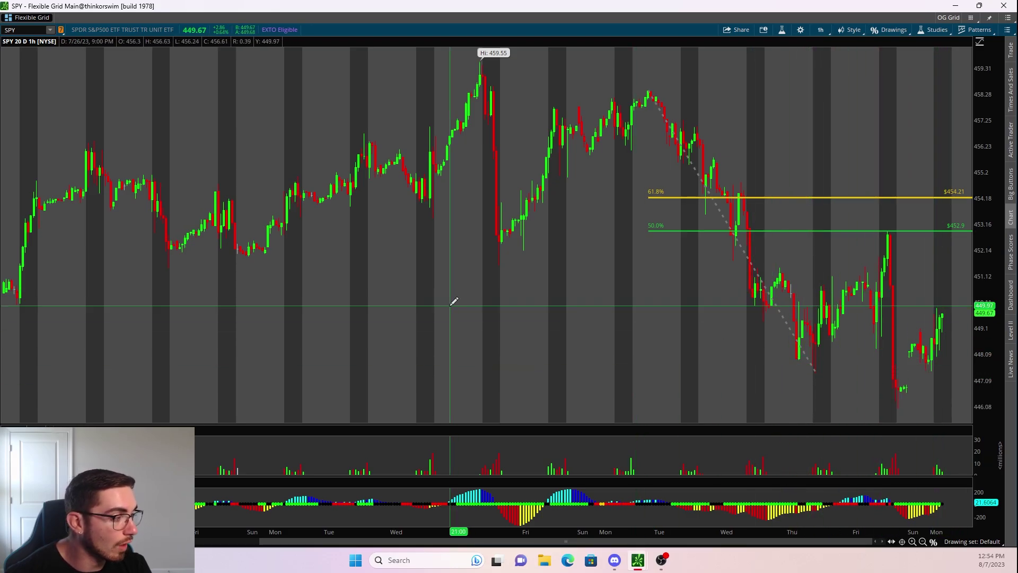
right_click(792, 232)
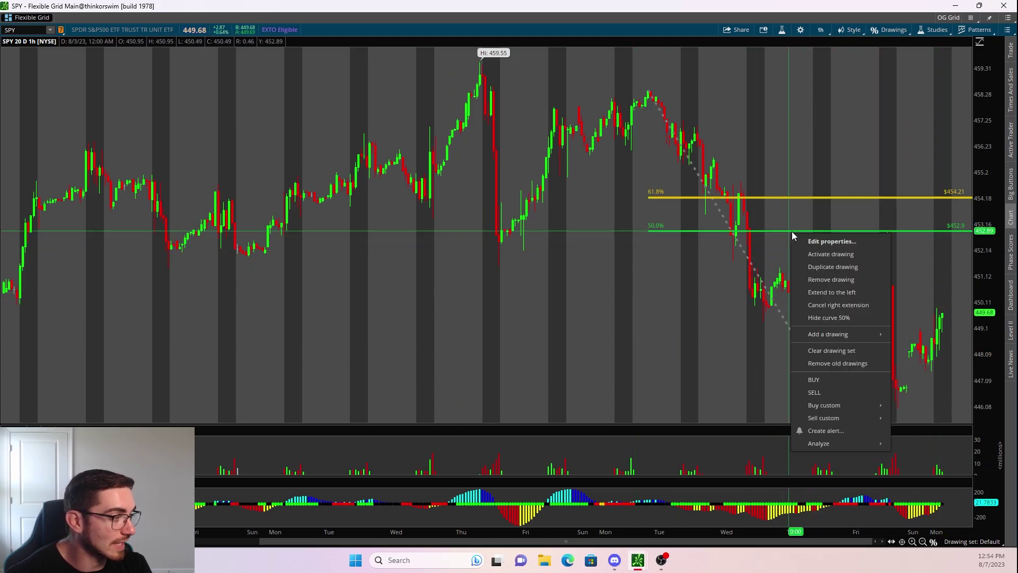
- Remove the Tuesday–Thursday Fib and draw retracements over Friday's drop and Wednesday low to Thursday's 459.55 high
click(819, 285)
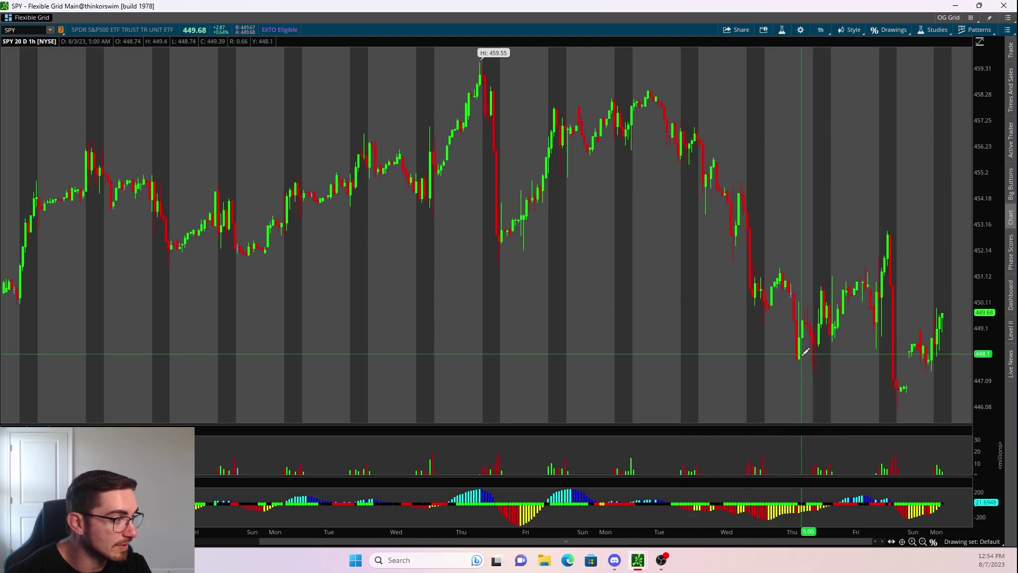
drag(888, 231, 899, 403)
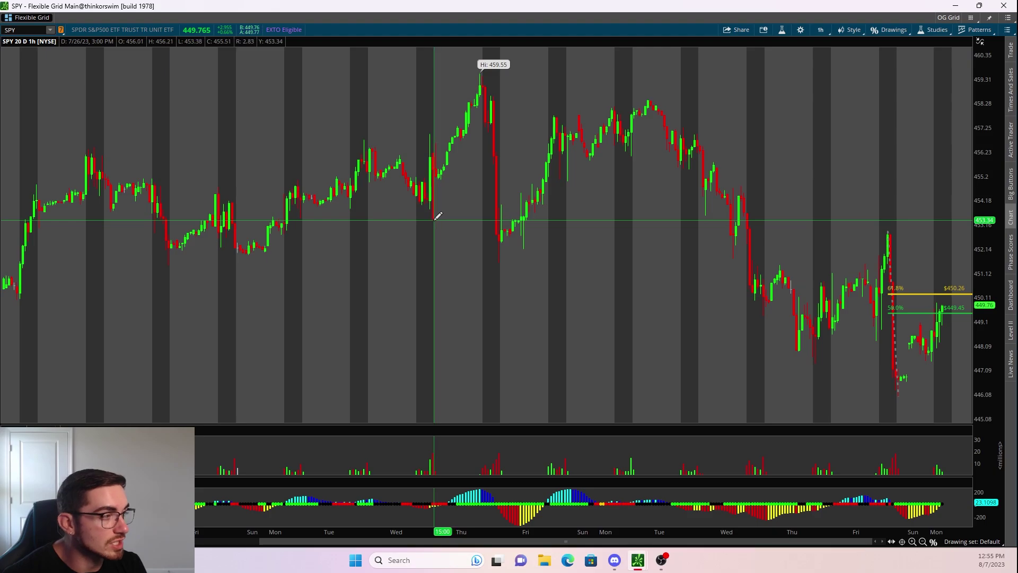
mouse_move(433, 219)
mouse_down()
mouse_move(452, 244)
mouse_move(482, 67)
mouse_up()
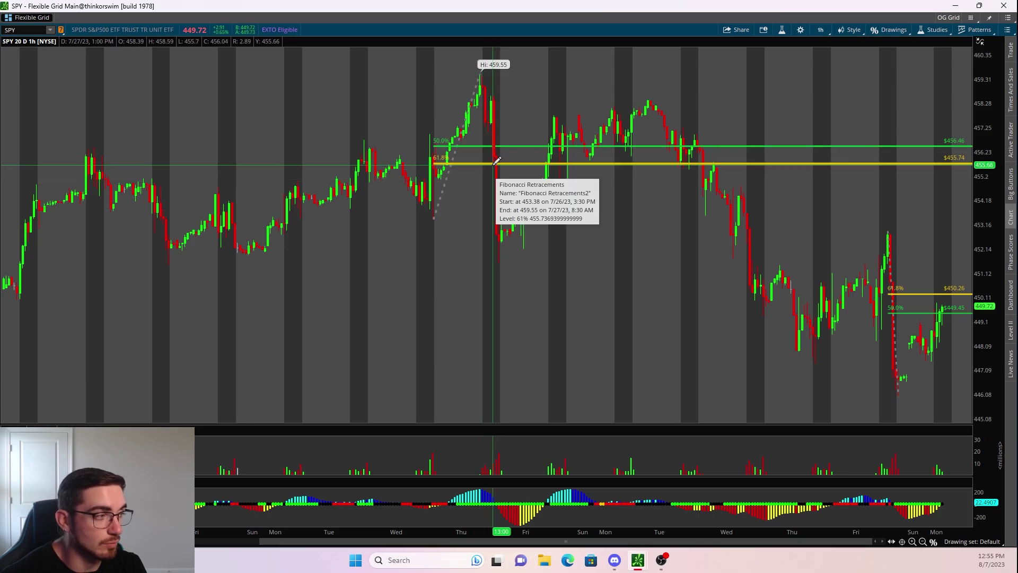
click(821, 30)
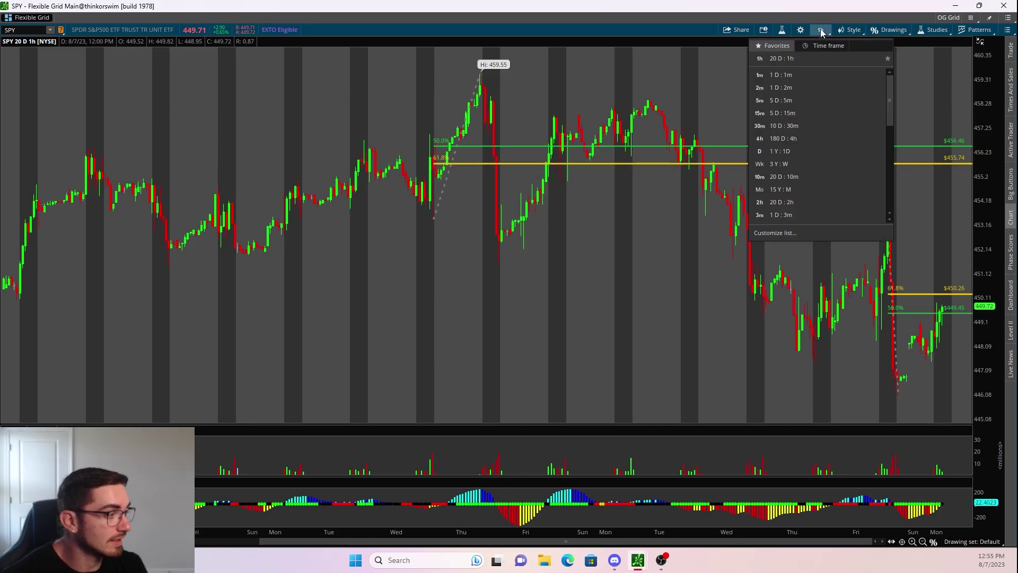
- Switch the SPY chart to 5-minute candles with a 20-day time interval
click(809, 103)
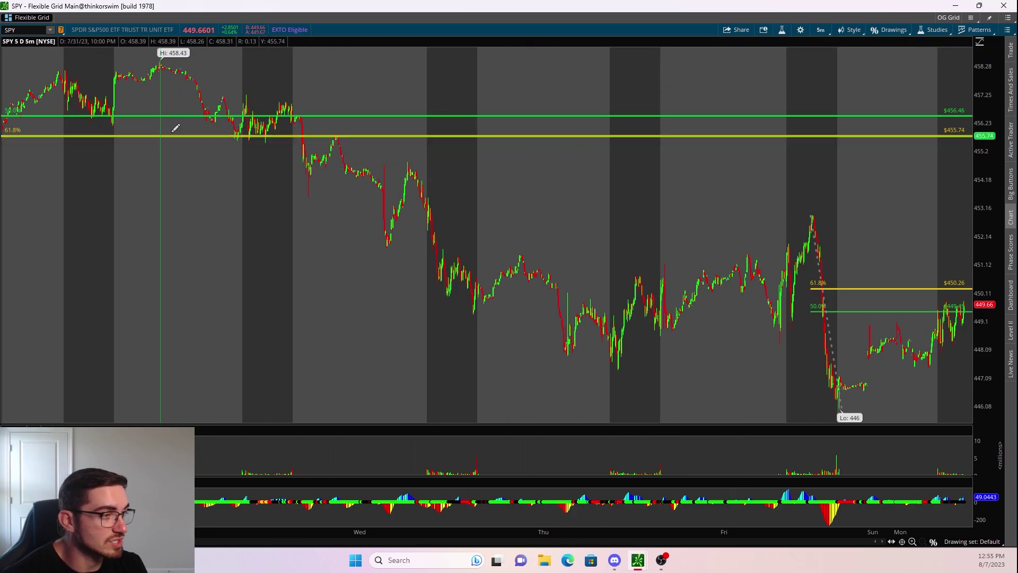
click(821, 32)
click(854, 105)
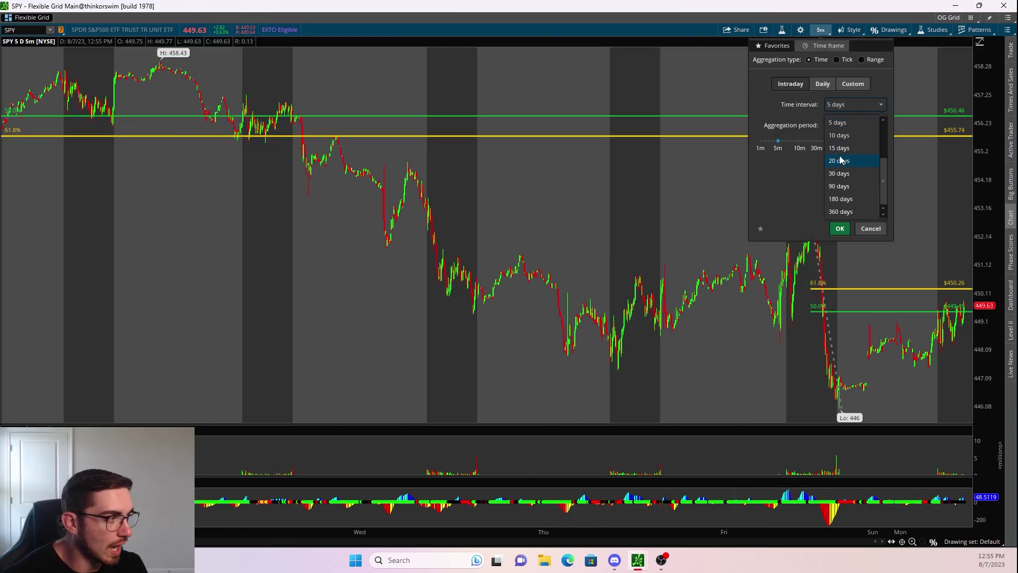
click(839, 160)
click(839, 228)
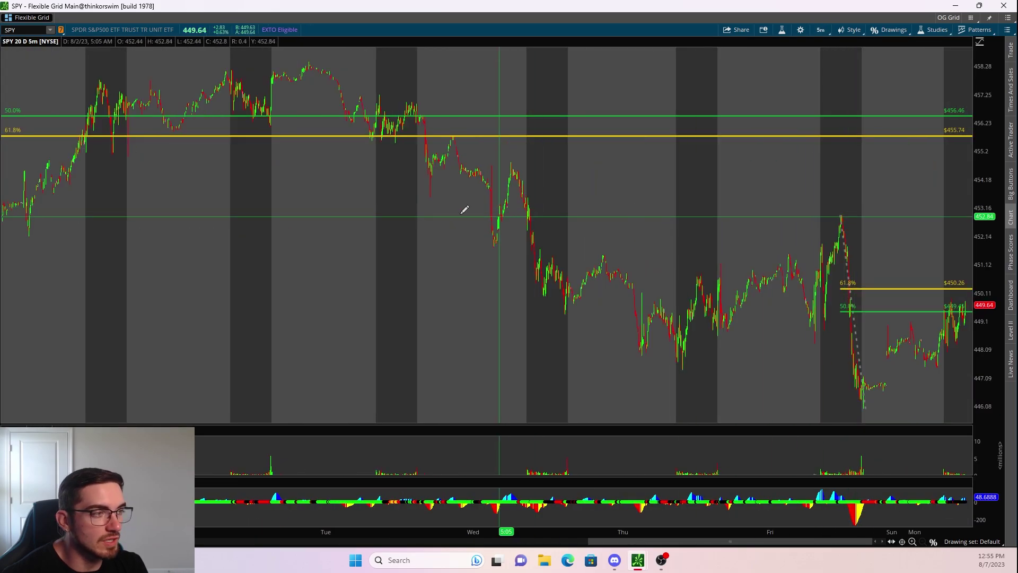
- Zoom into the July 27 afternoon selloff on the 5-minute chart
scroll(194, 181, up, 4)
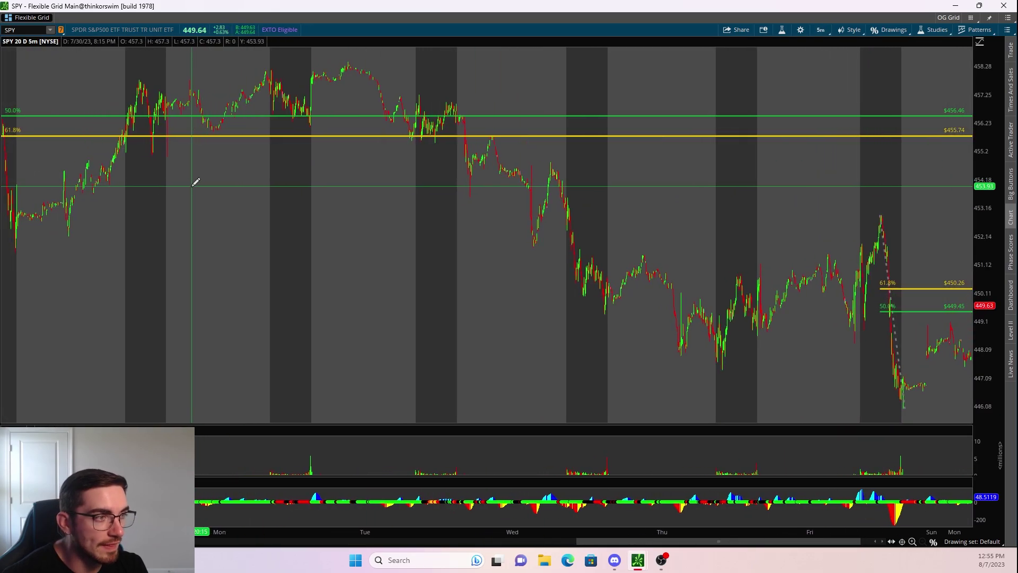
scroll(195, 182, up, 5)
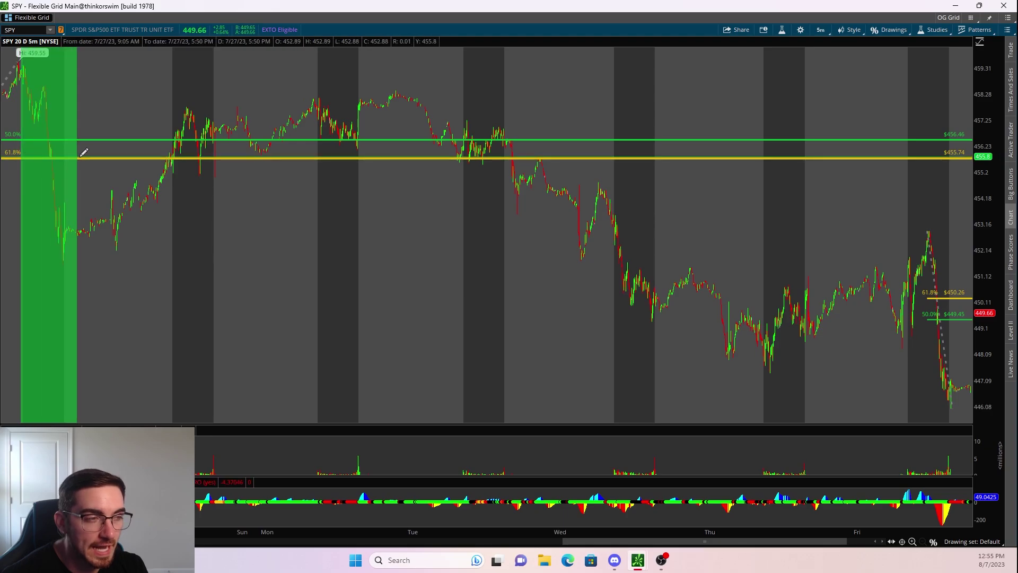
drag(84, 153, 85, 152)
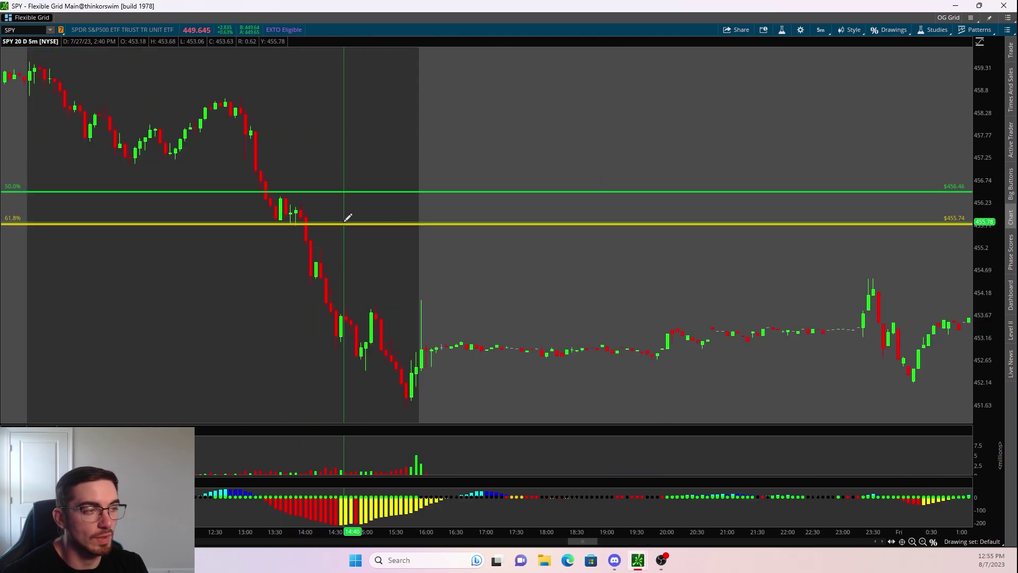
drag(157, 247, 560, 260)
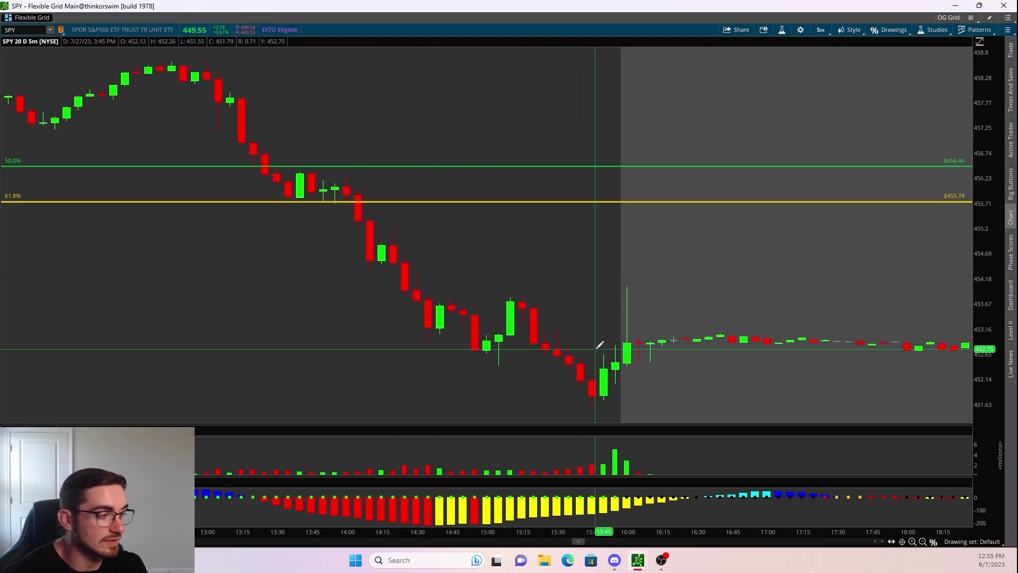
- Zoom into Friday's close through Monday, around the 449.45 and 450.26 levels
scroll(781, 384, down, 5)
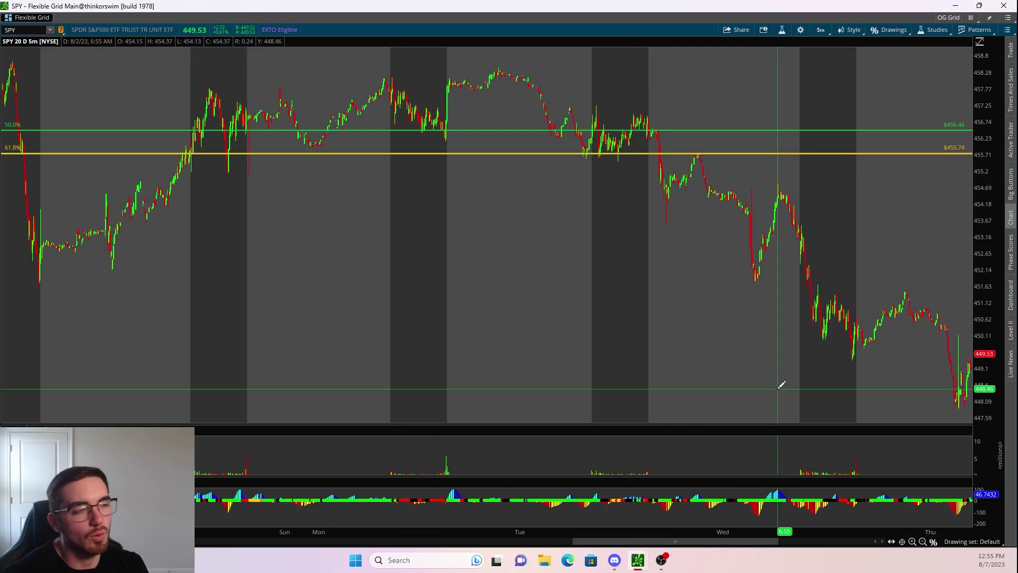
scroll(795, 360, down, 1)
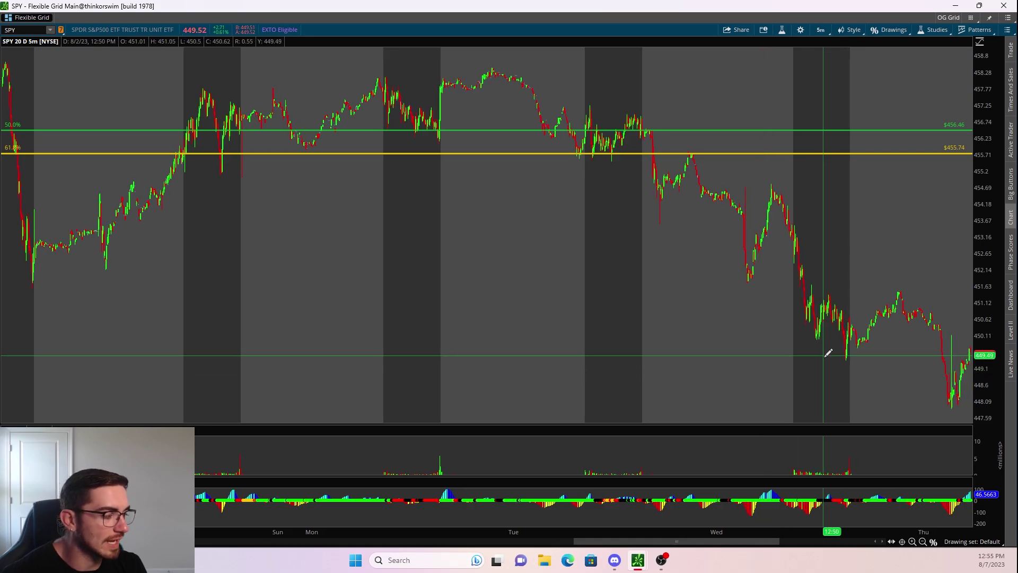
scroll(828, 353, down, 10)
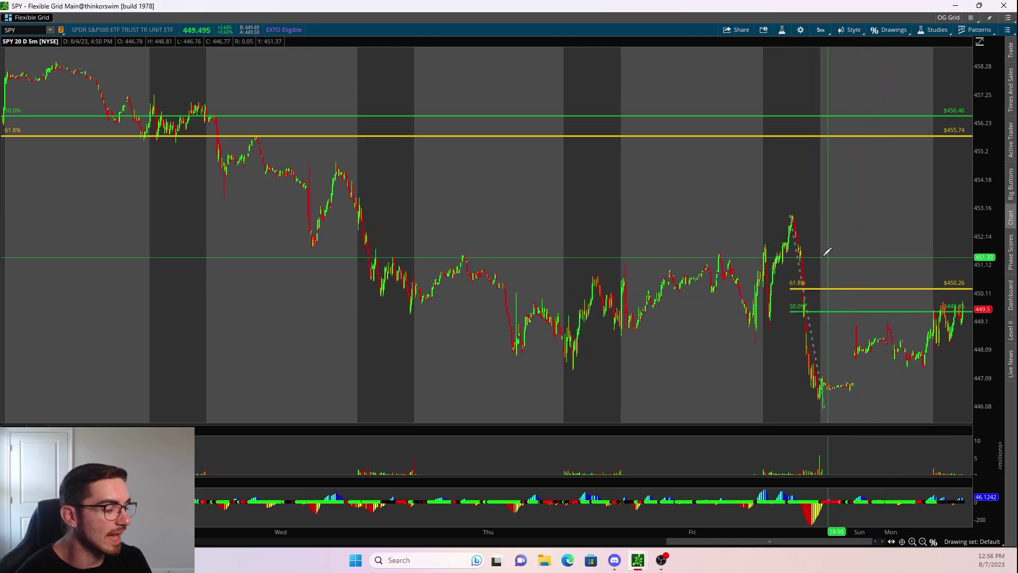
drag(803, 249, 970, 250)
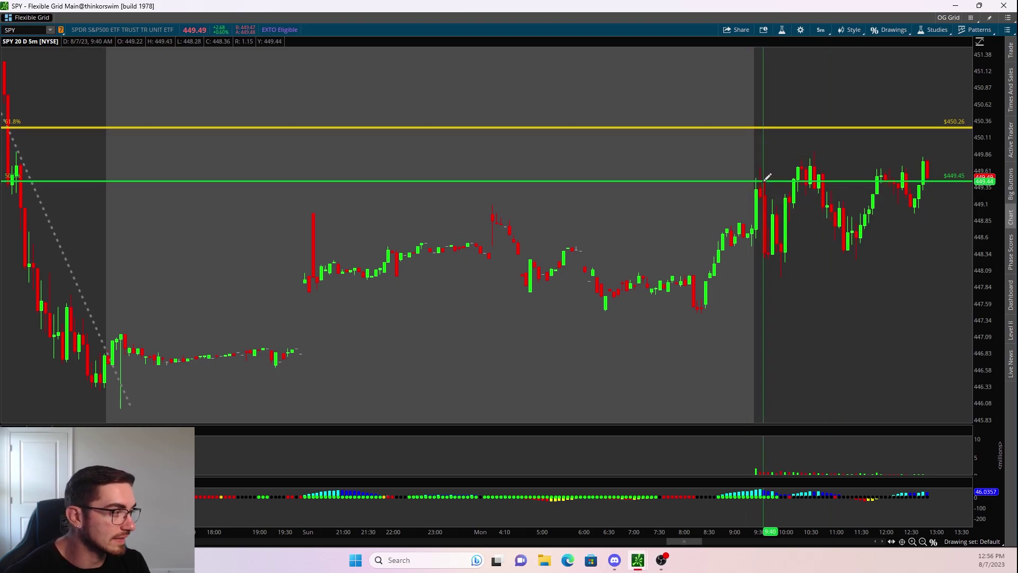
mouse_move(766, 177)
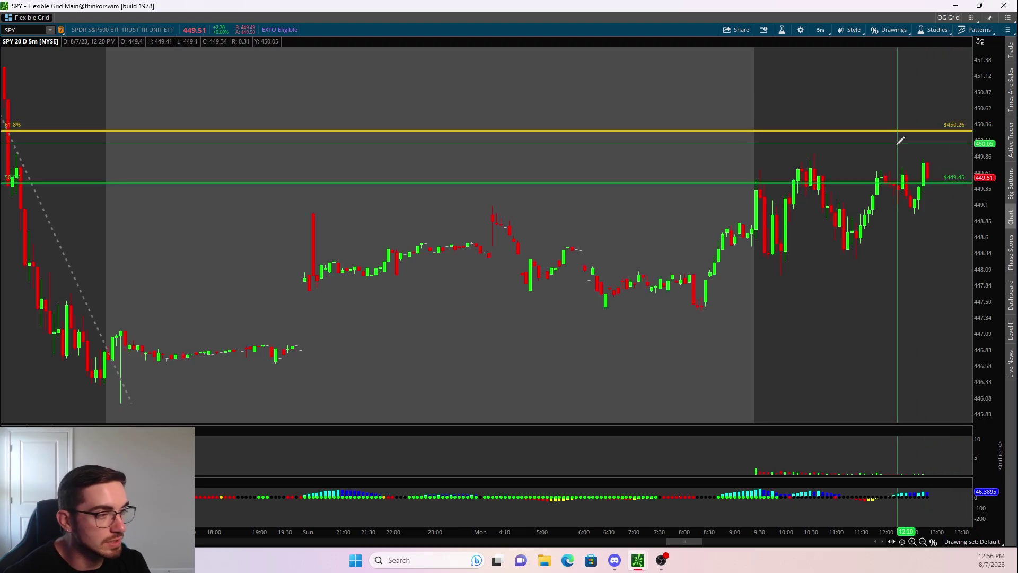
click(828, 30)
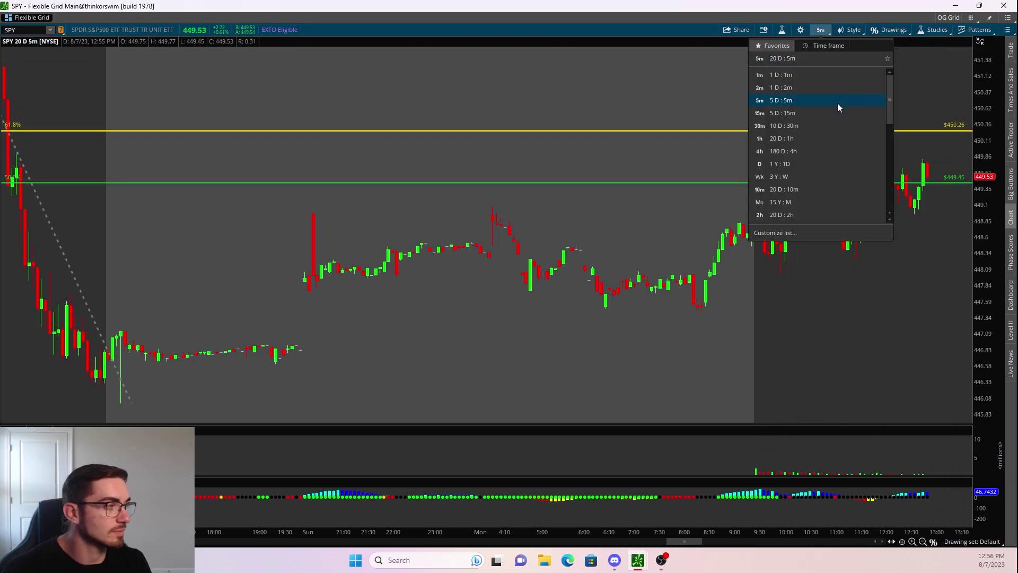
- Switch the chart to 20 D : 1h bars and close Chrome's QQQ example image
click(810, 138)
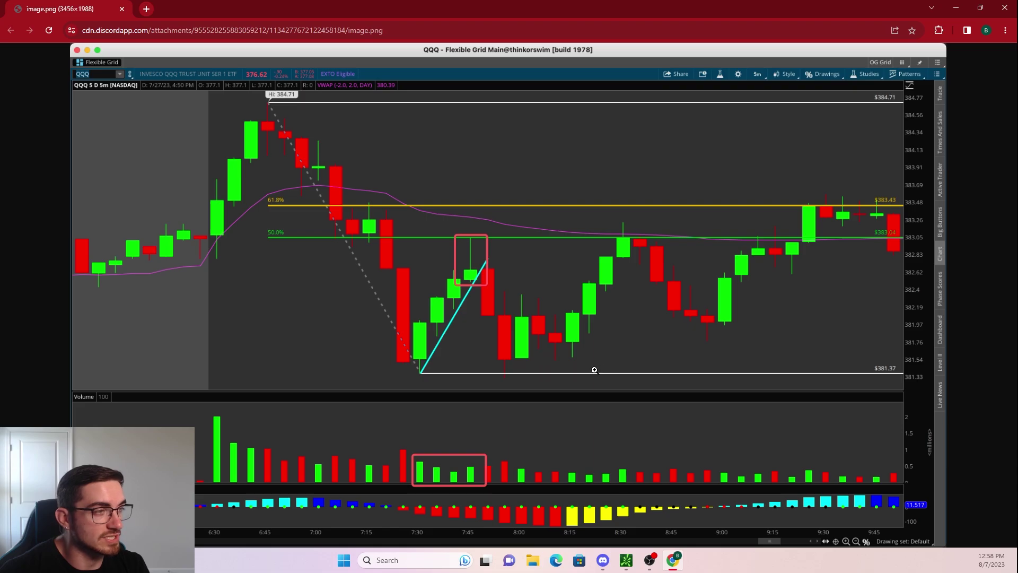
click(996, 7)
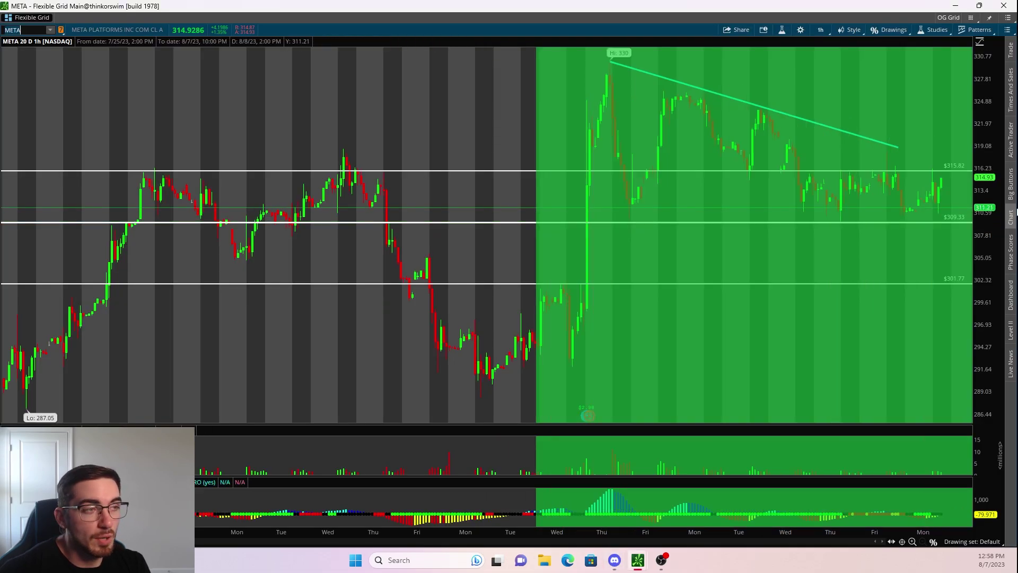